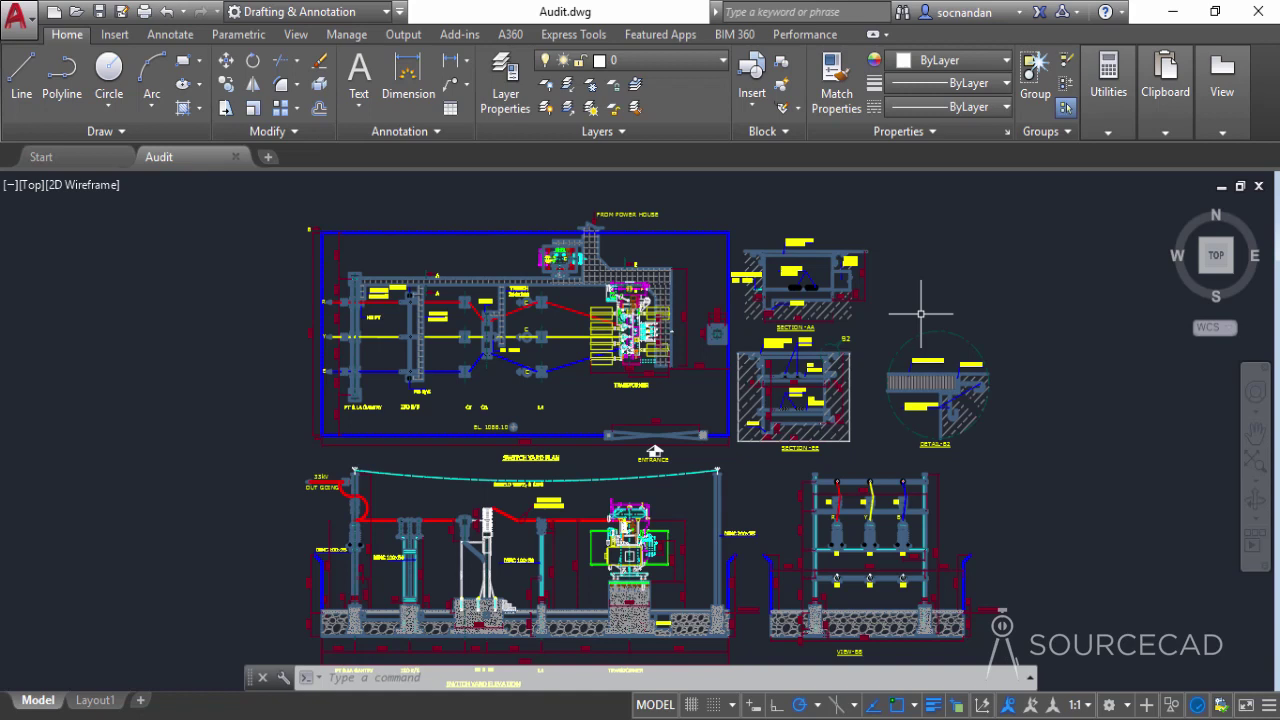
# Step: Run AUDIT on the drawing, fix all 376 errors, and expand the history to read results
pyautogui.write('AUd')
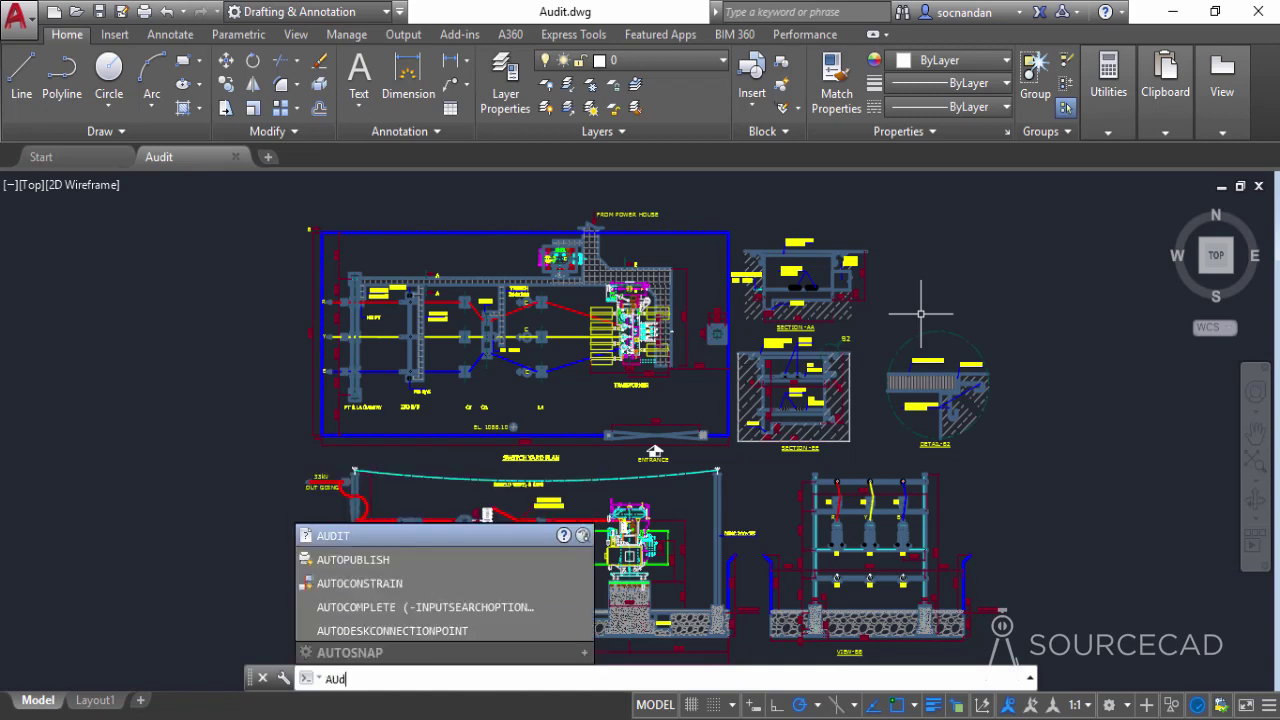
pyautogui.write('it')
pyautogui.press('Return')
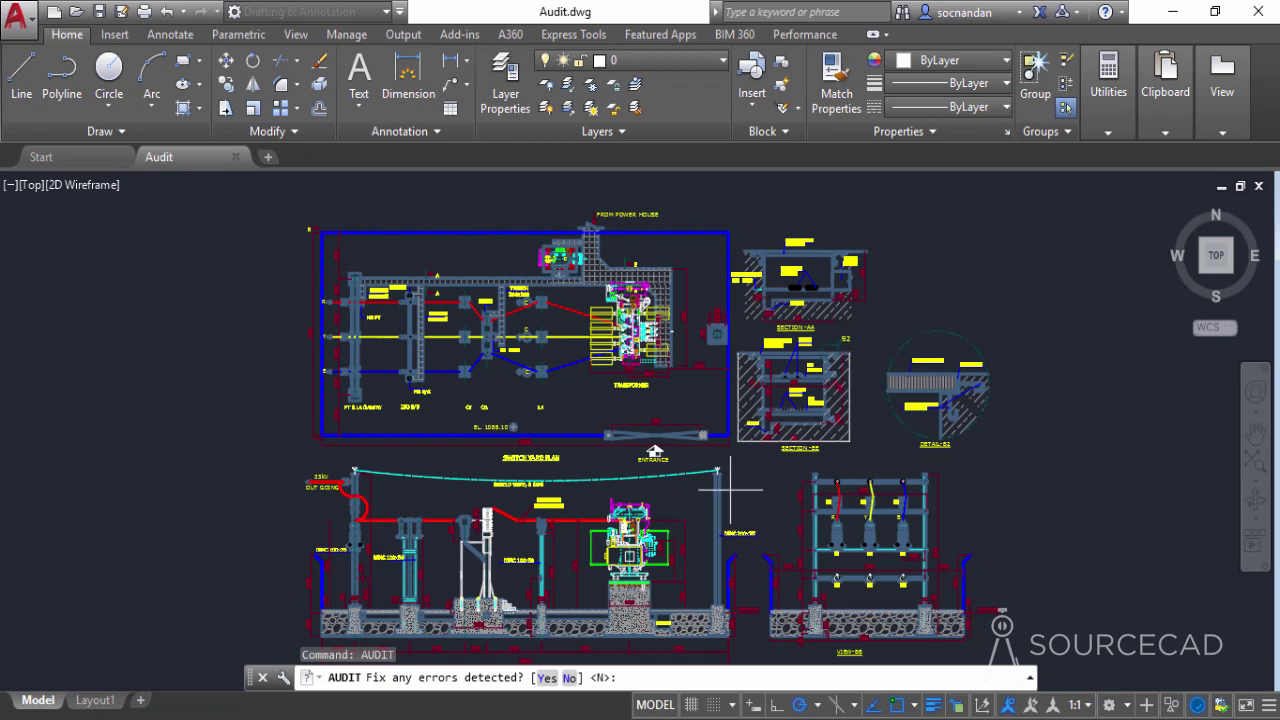
pyautogui.click(546, 679)
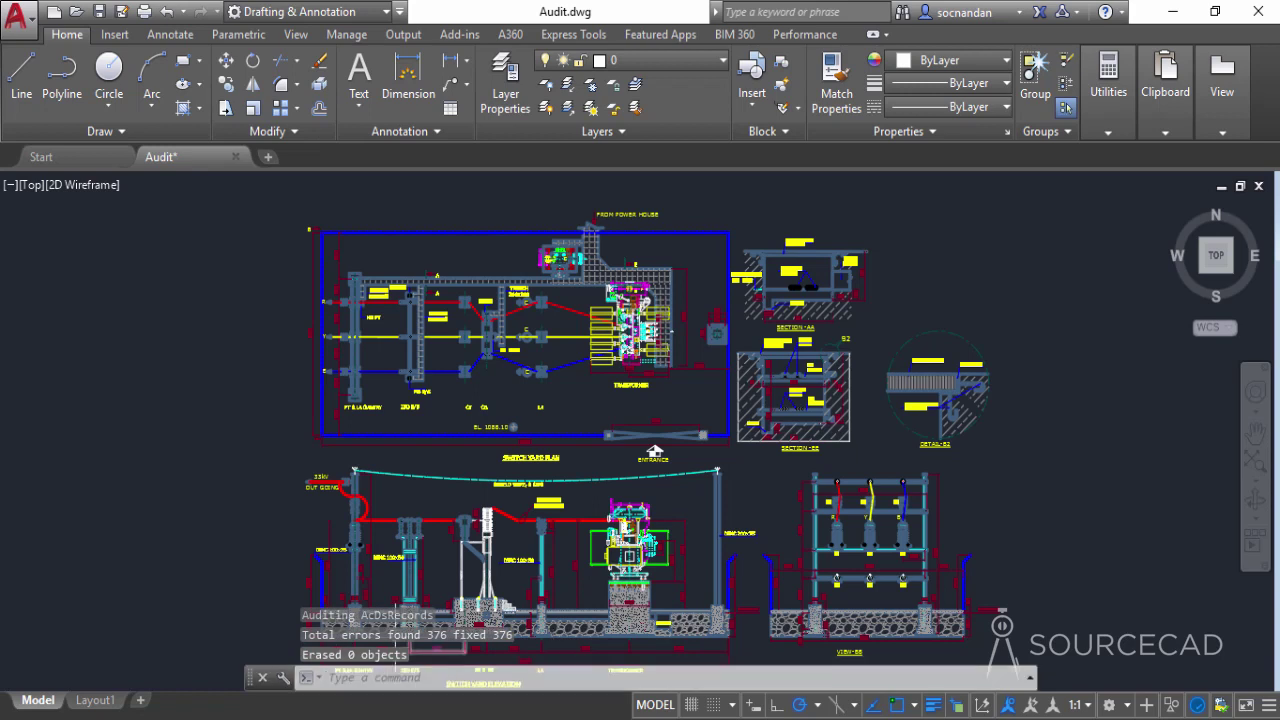
pyautogui.moveTo(263, 645); pyautogui.dragTo(268, 628)
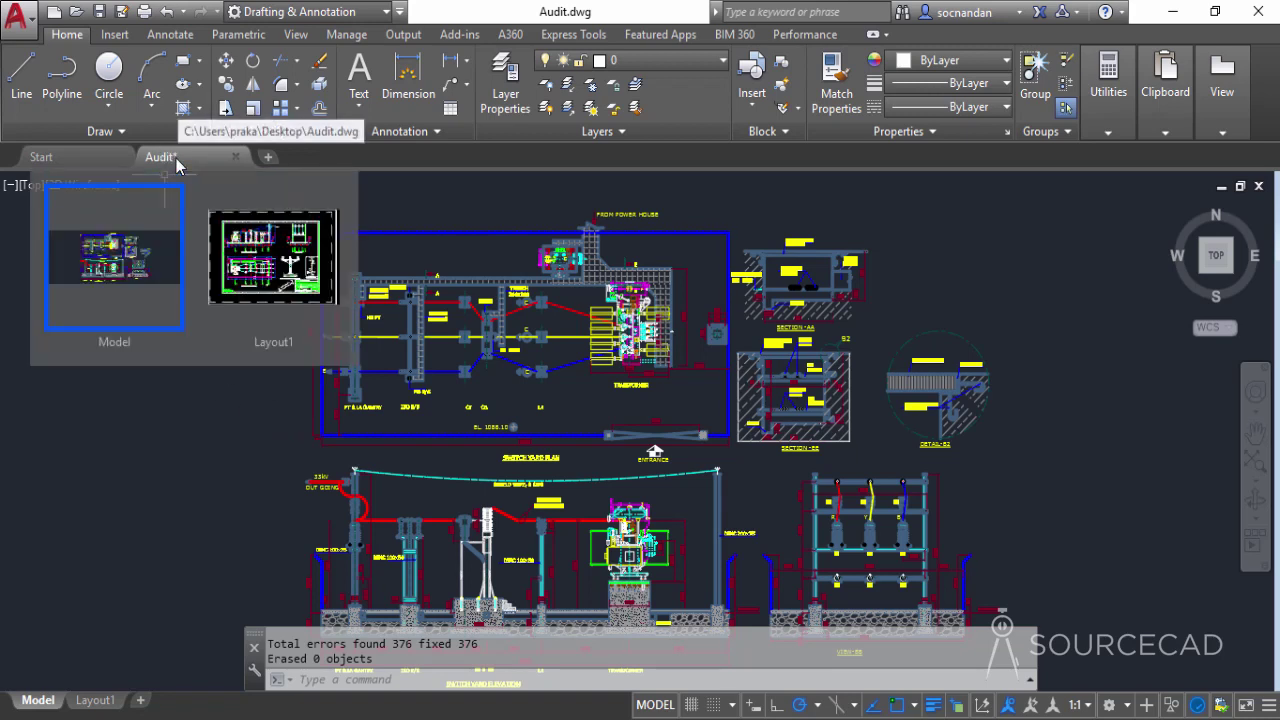
# Step: Save the repaired drawing to the Desktop as Audit 1 and minimize AutoCAD
pyautogui.click(121, 11)
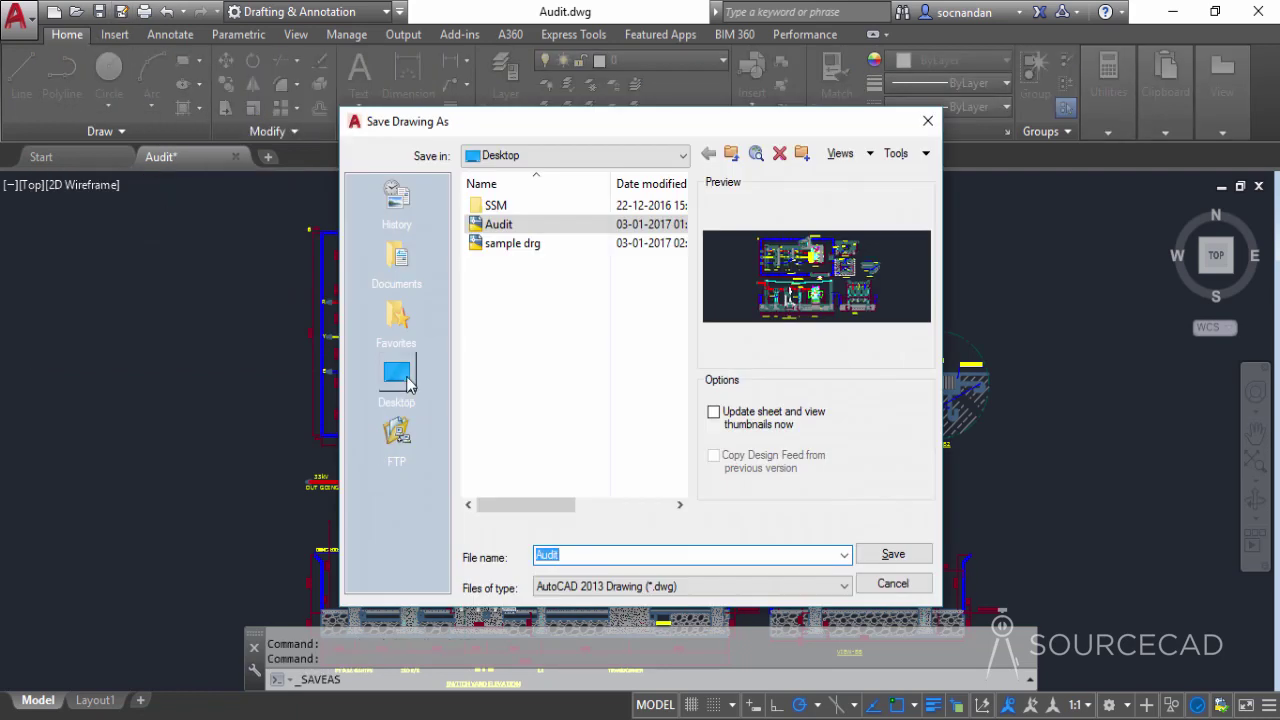
pyautogui.click(395, 376)
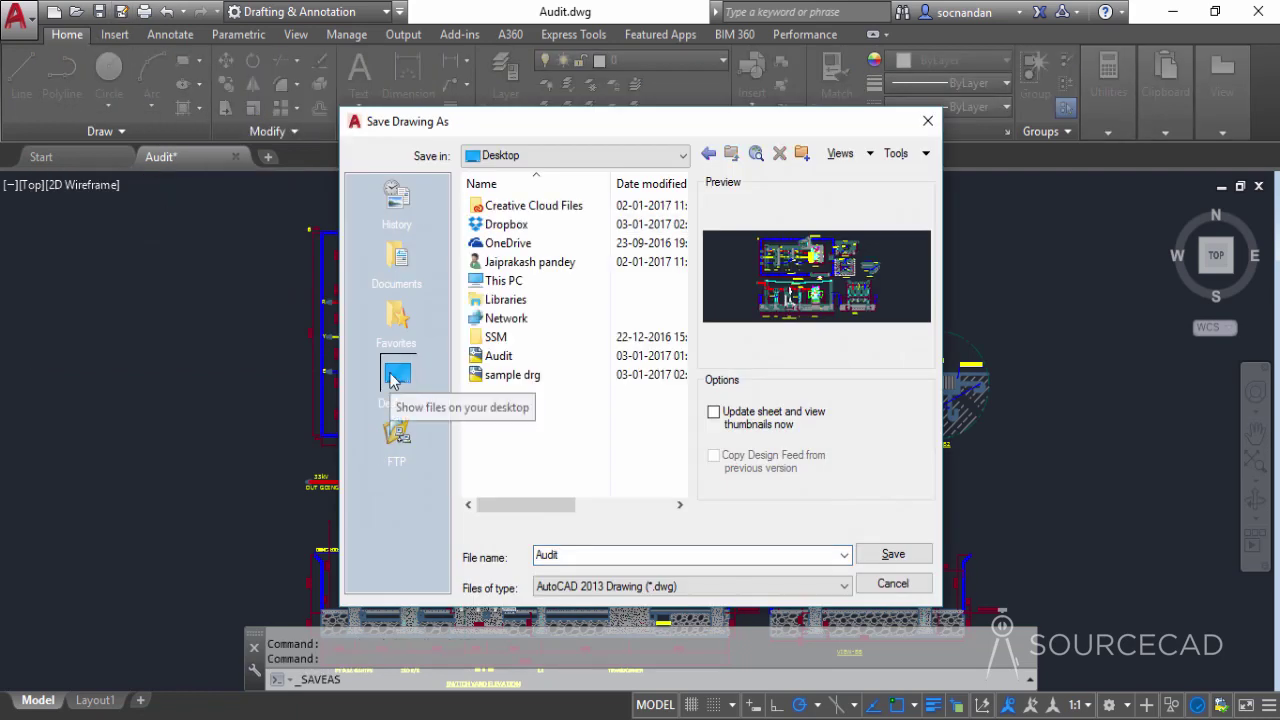
pyautogui.click(615, 561)
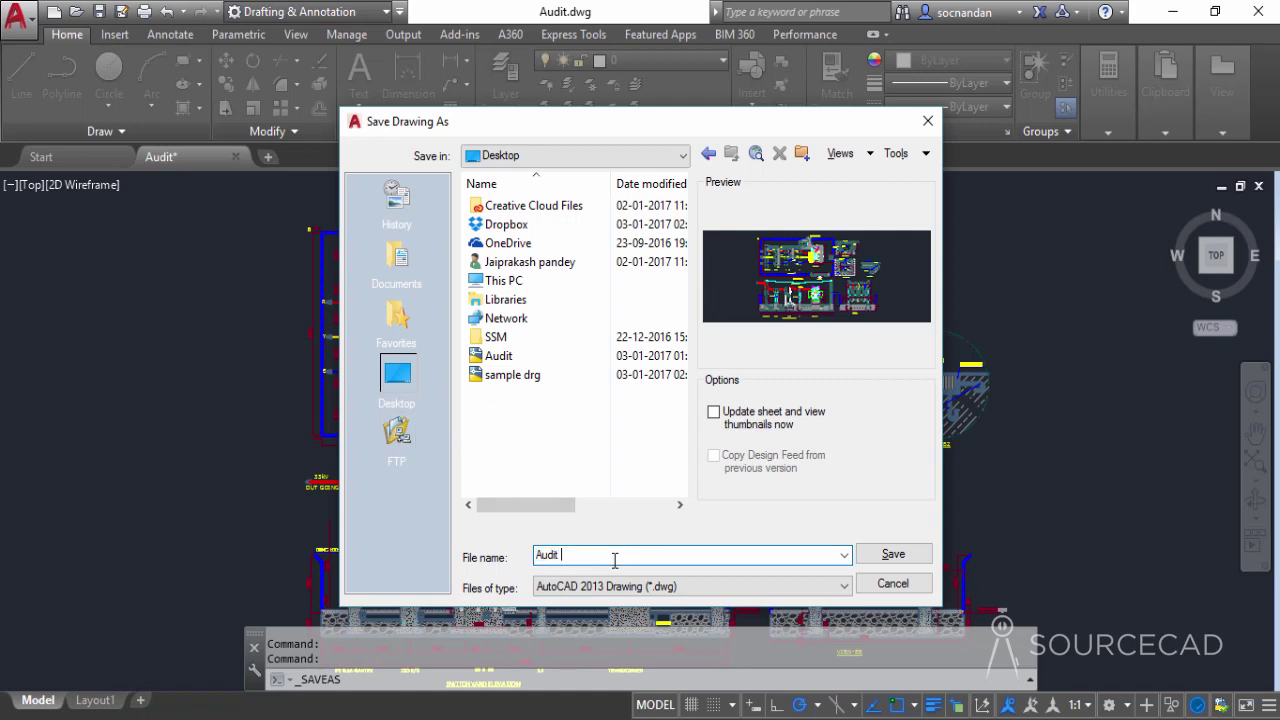
pyautogui.write('1')
pyautogui.click(899, 557)
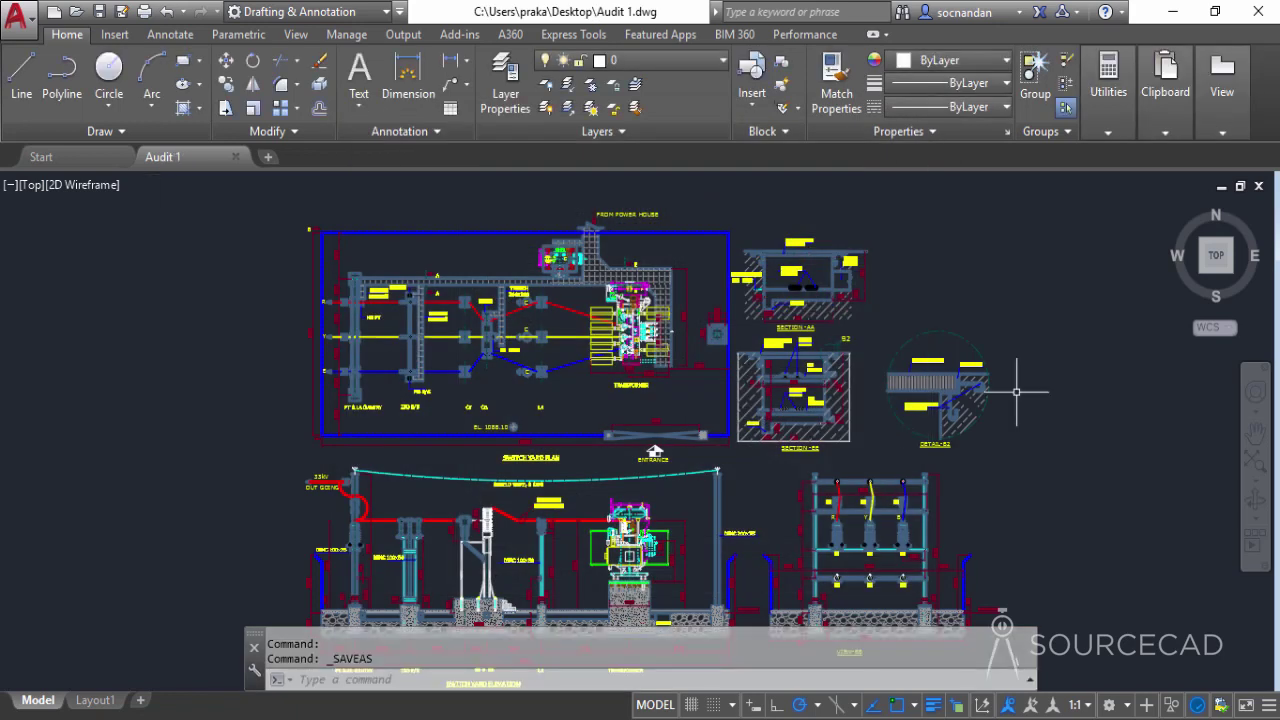
pyautogui.click(1172, 12)
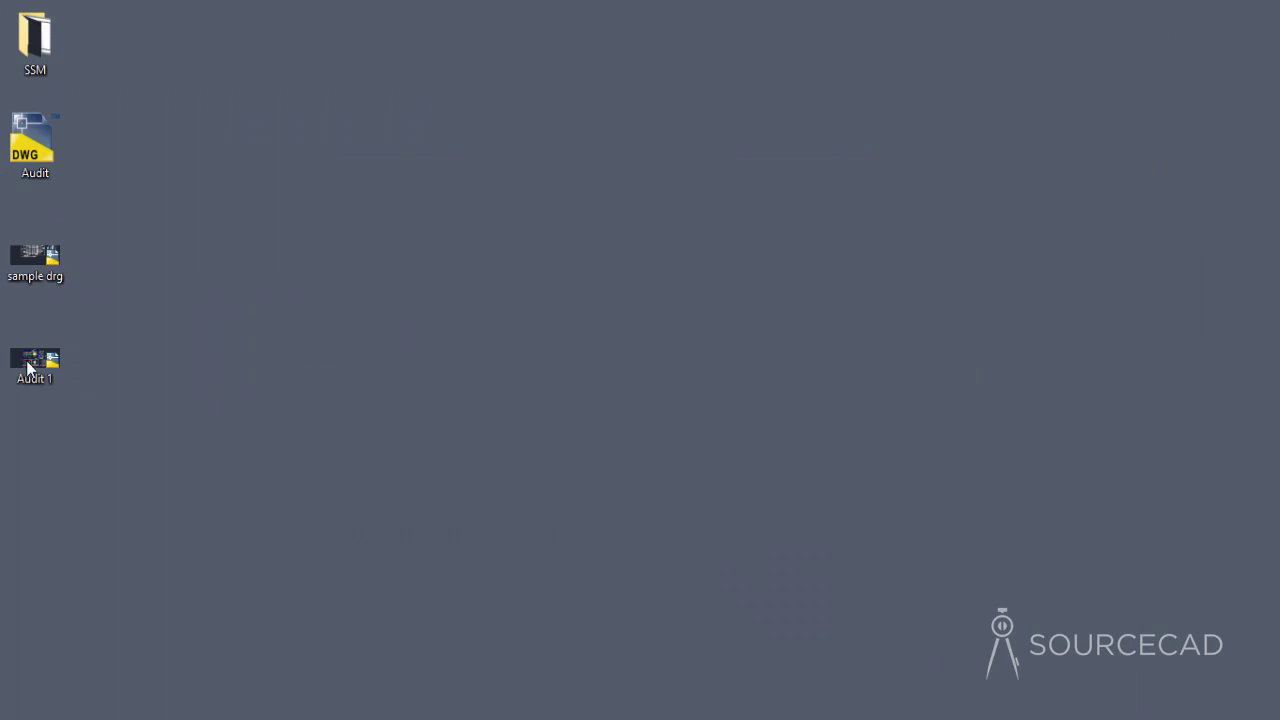
# Step: Point out the new Audit 1 file on the desktop and return to AutoCAD
pyautogui.click(44, 362)
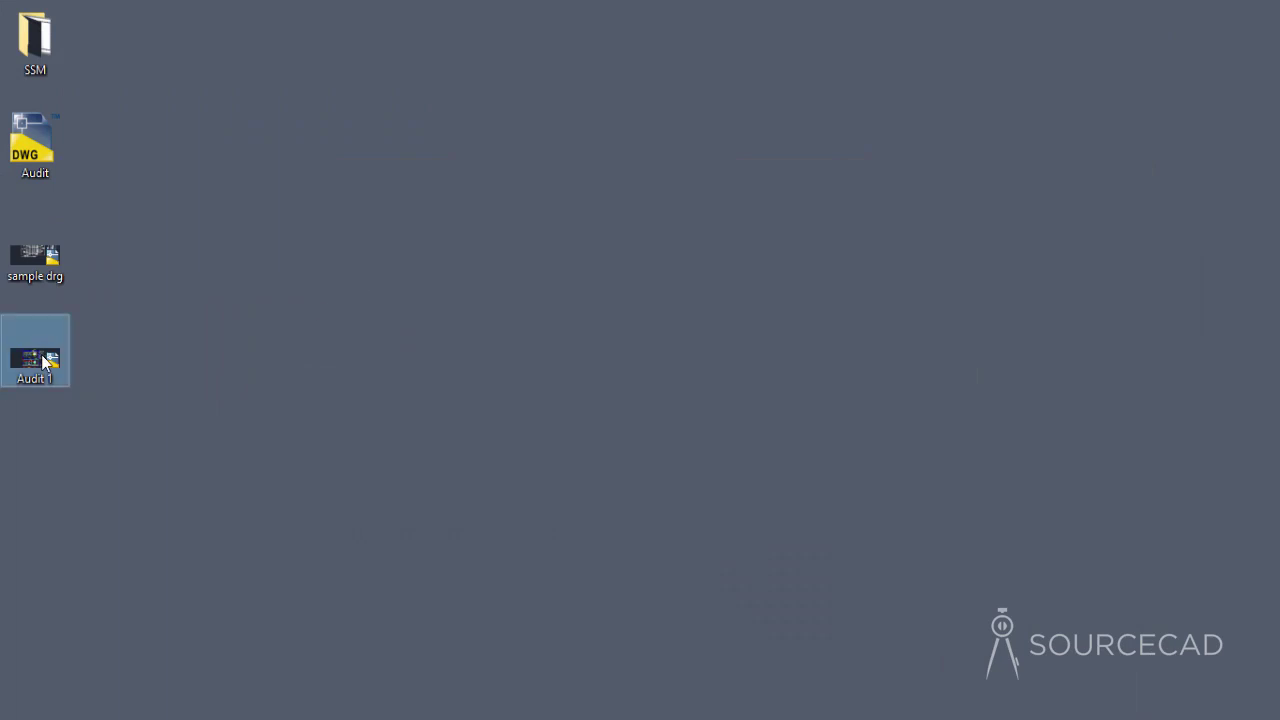
pyautogui.click(122, 368)
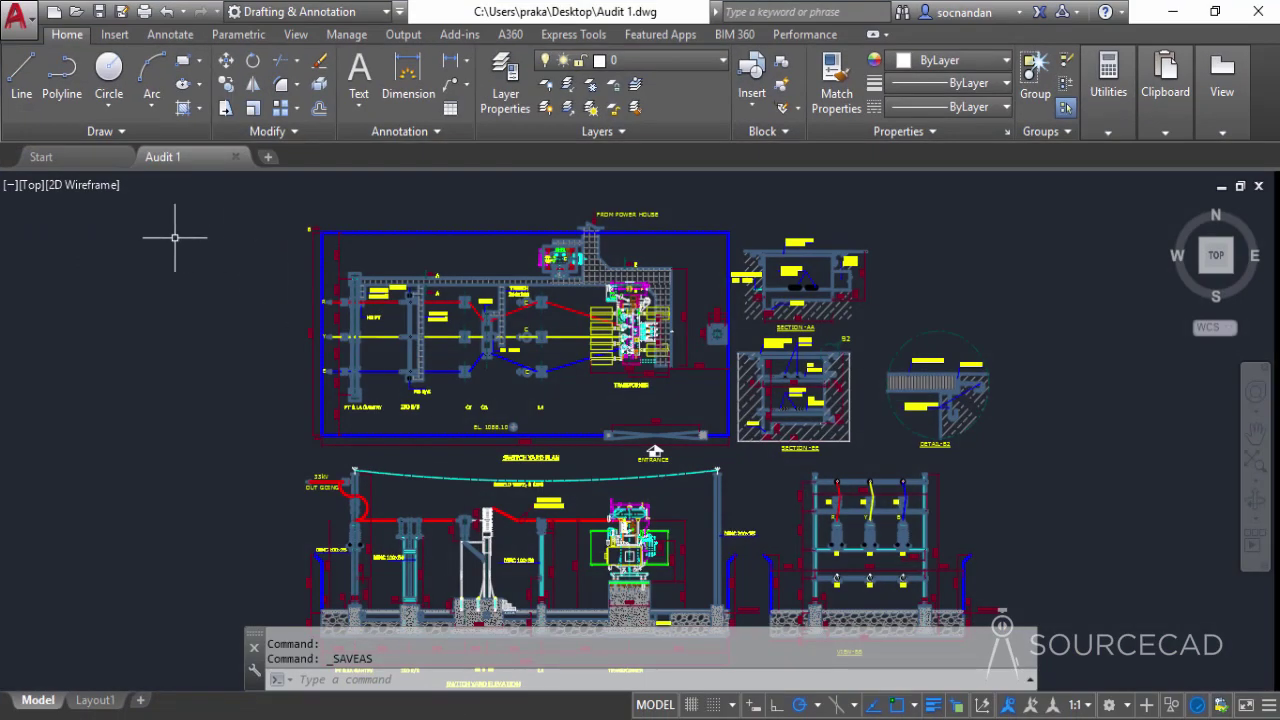
# Step: Recover the sample drg file from the Select File dialog using RECOVER
pyautogui.write('recover')
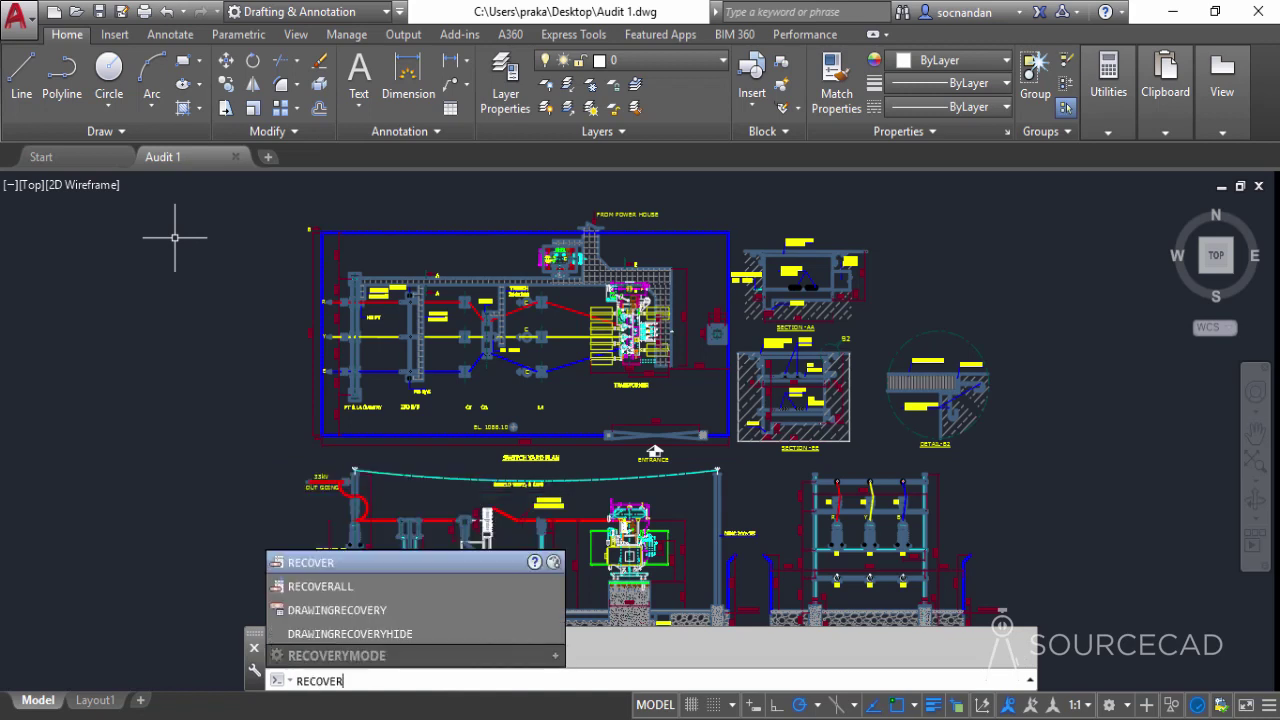
pyautogui.press('Return')
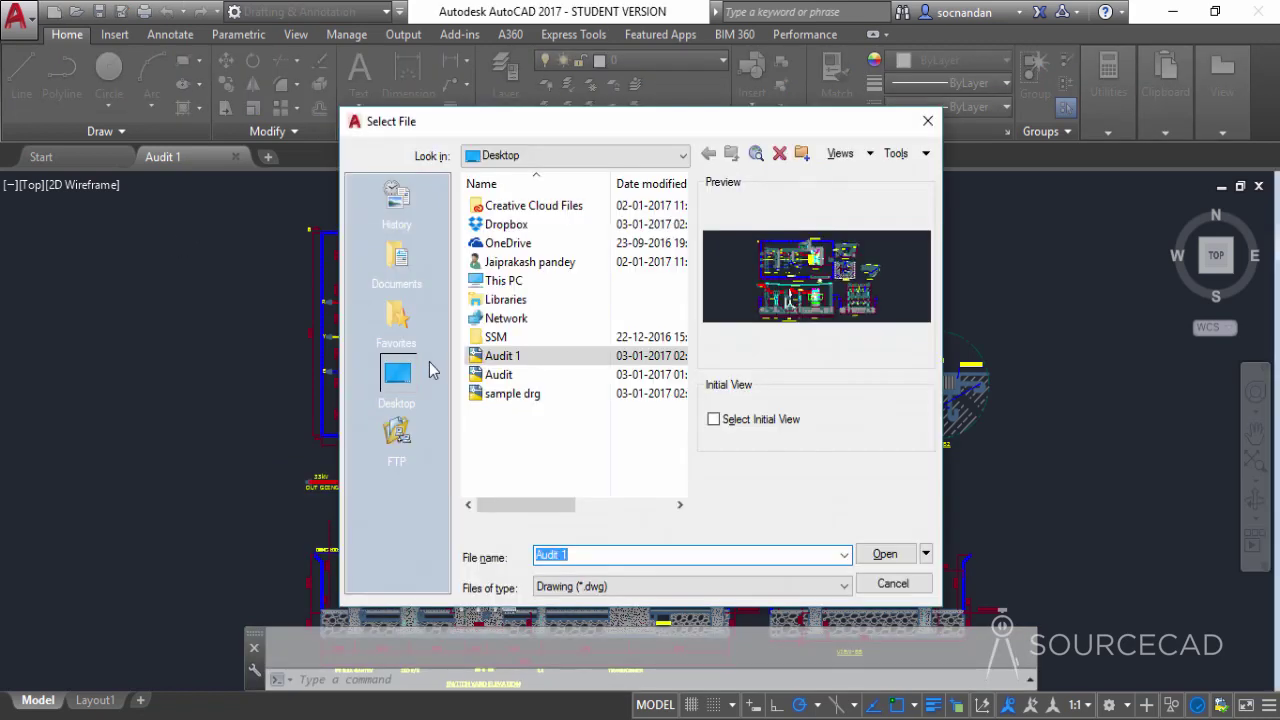
pyautogui.click(535, 378)
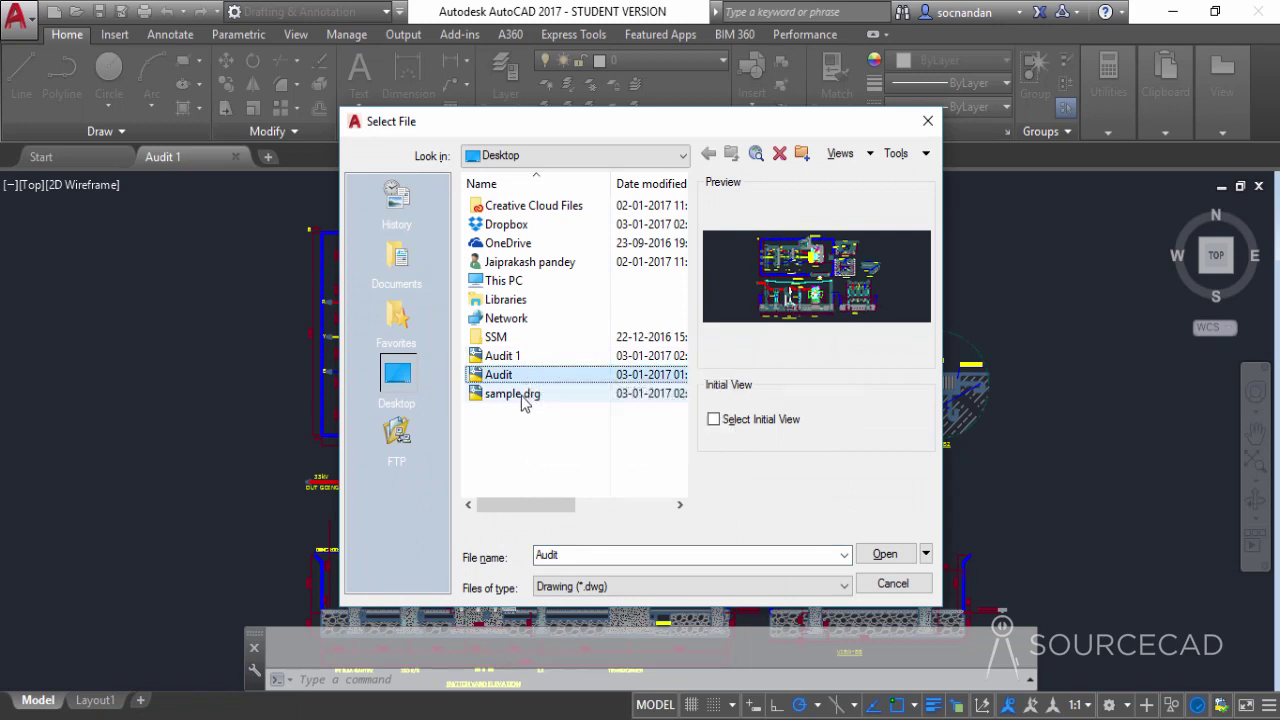
pyautogui.click(522, 397)
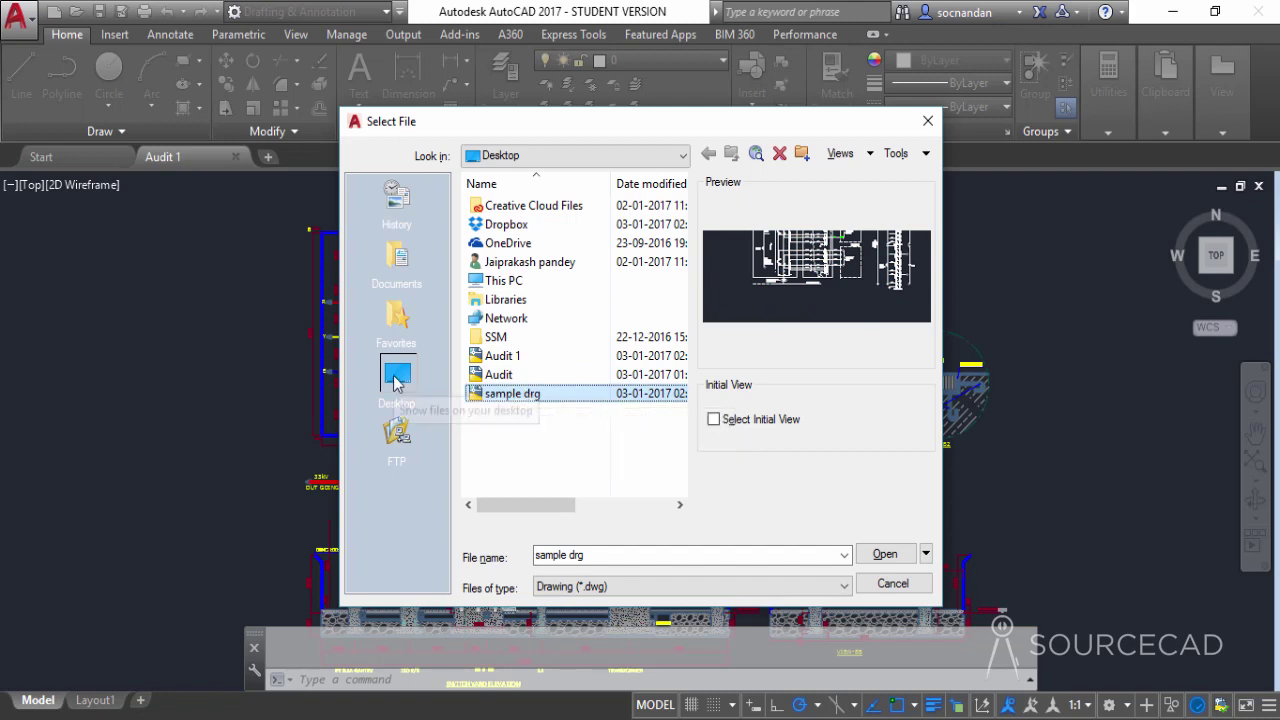
pyautogui.click(895, 563)
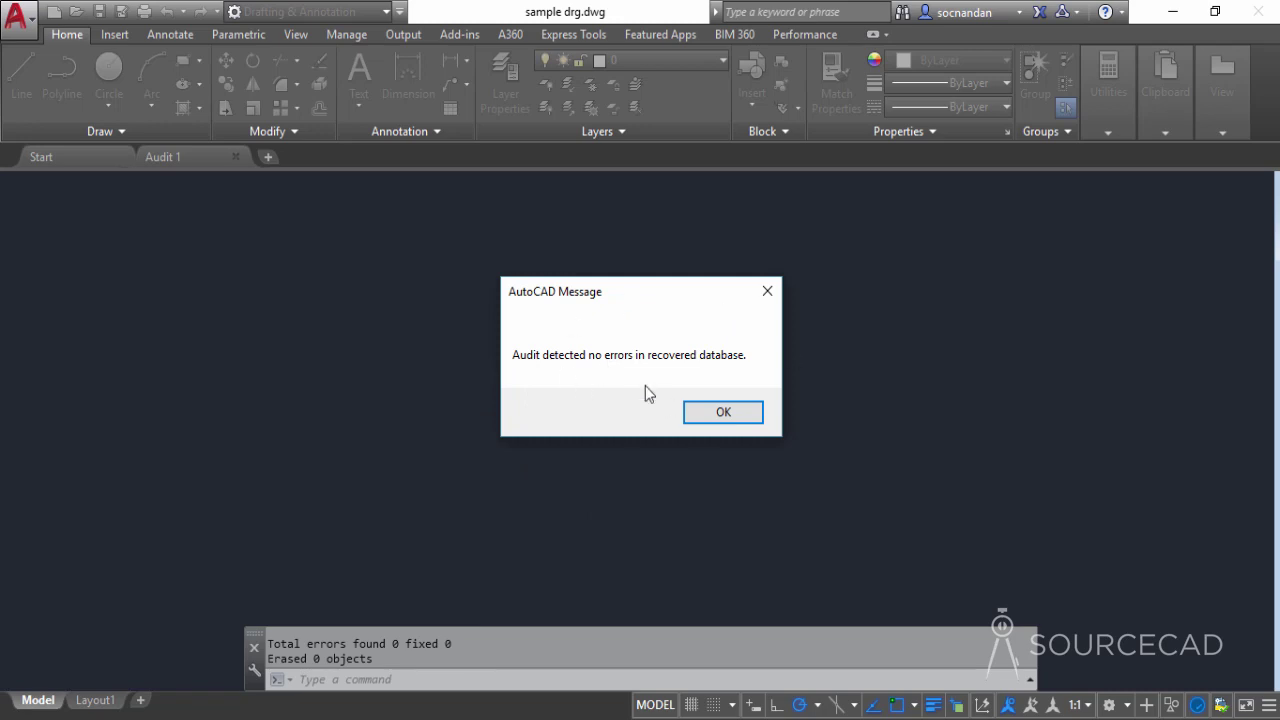
# Step: Dismiss the no-errors message, centre the recovered drawing, and save sample drg
pyautogui.click(697, 416)
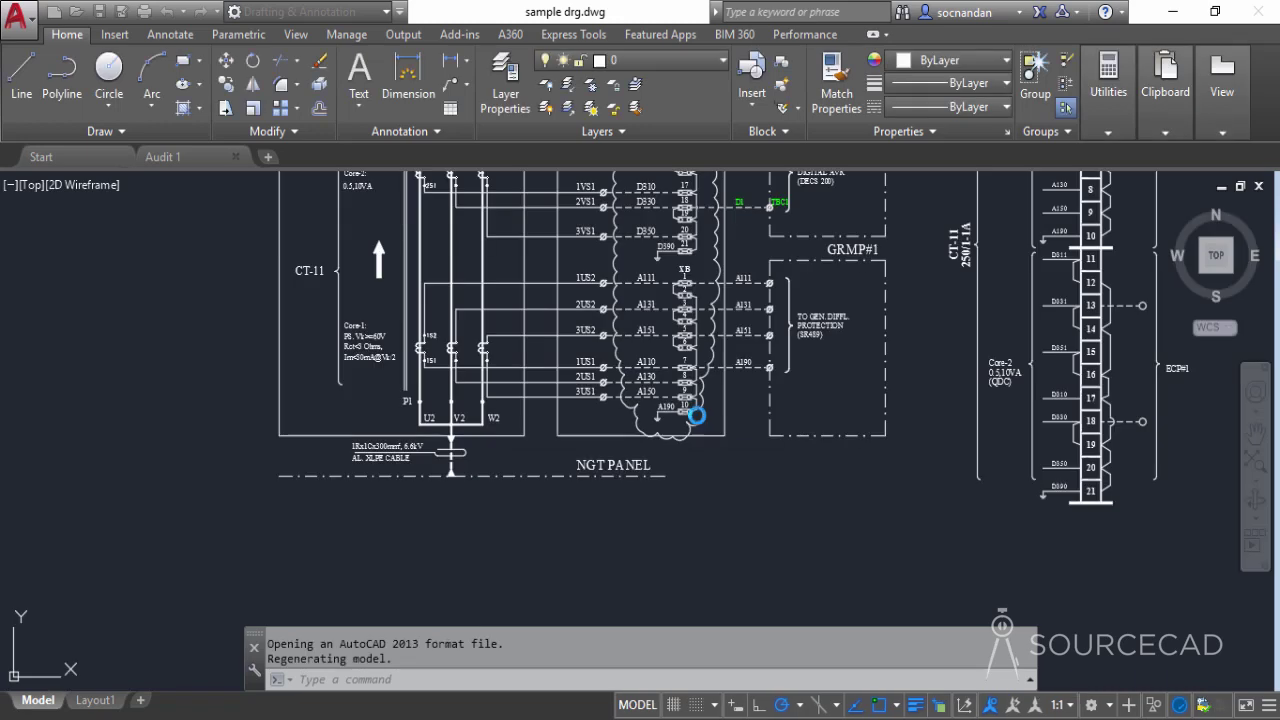
pyautogui.scroll(-4, 510, 267)
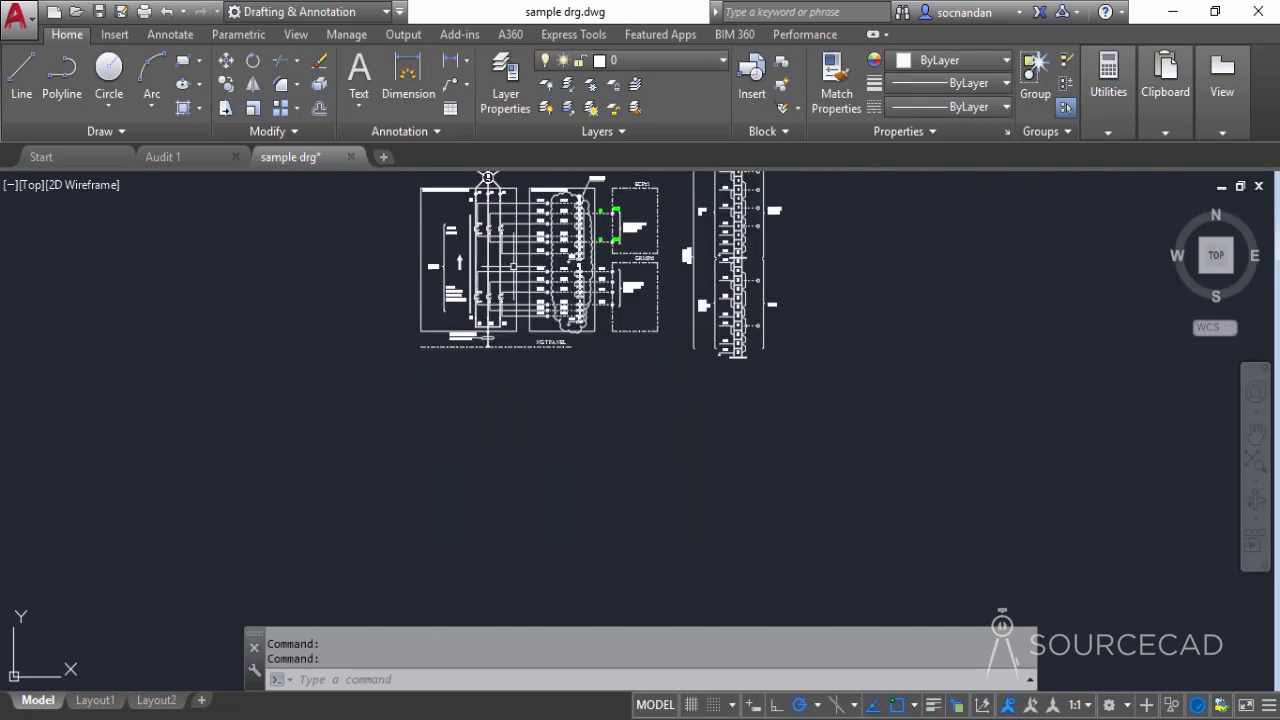
pyautogui.moveTo(645, 262); pyautogui.dragTo(637, 410, button='middle')
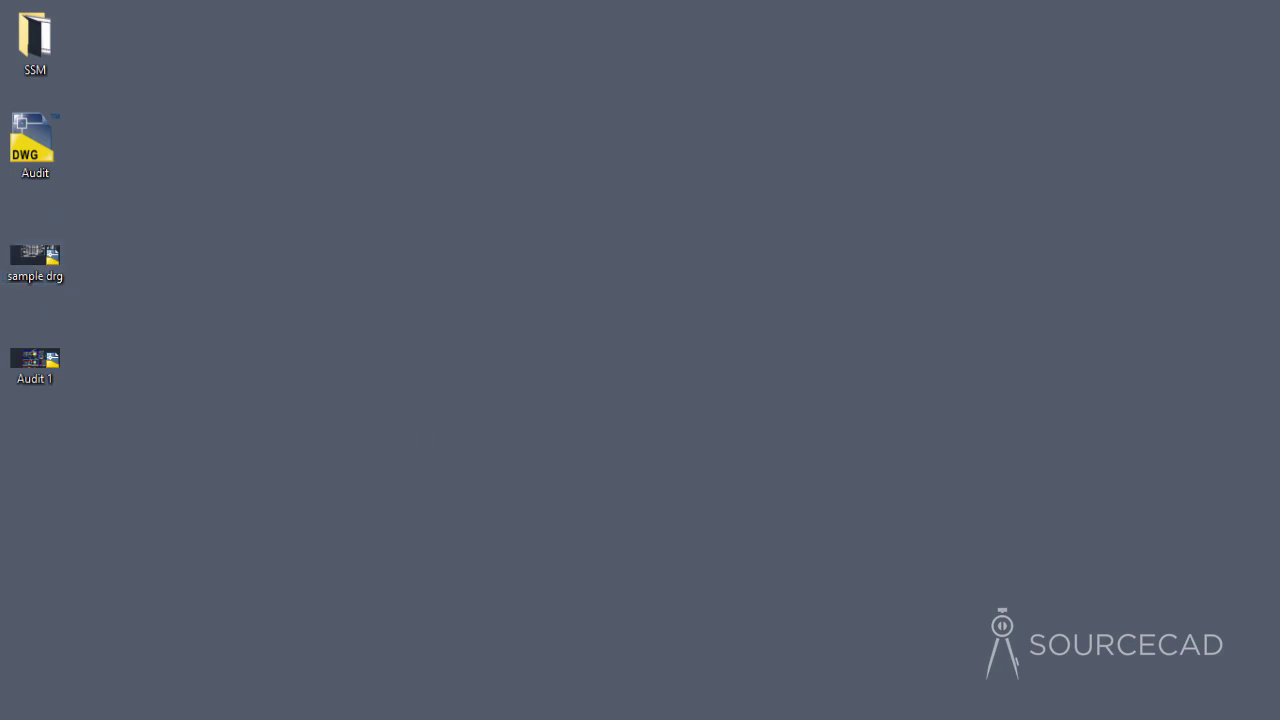
pyautogui.click(542, 634)
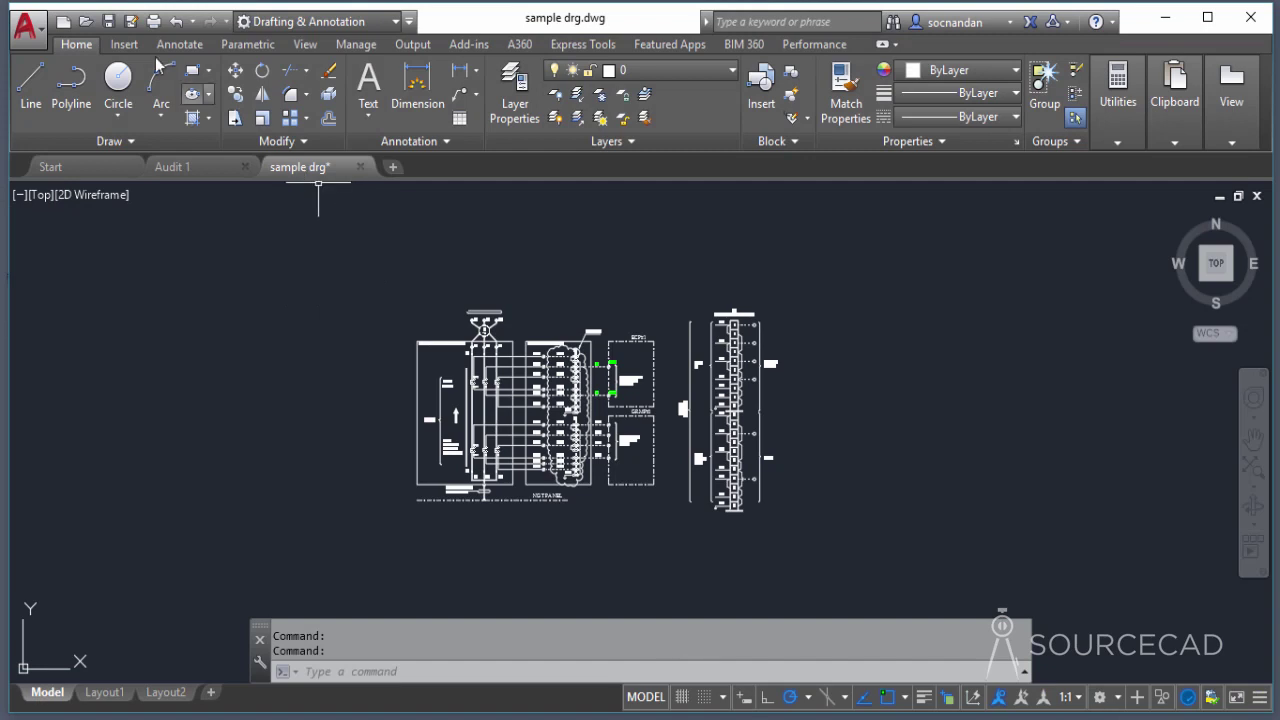
pyautogui.click(109, 21)
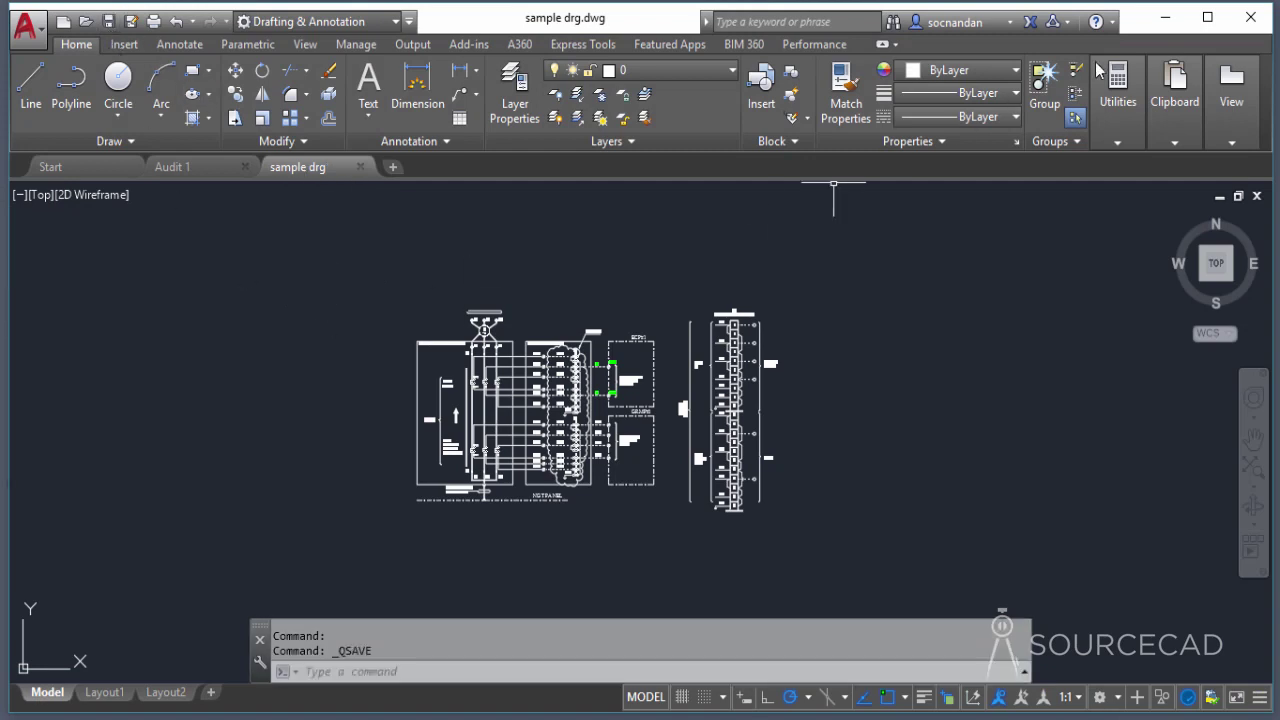
pyautogui.click(1165, 18)
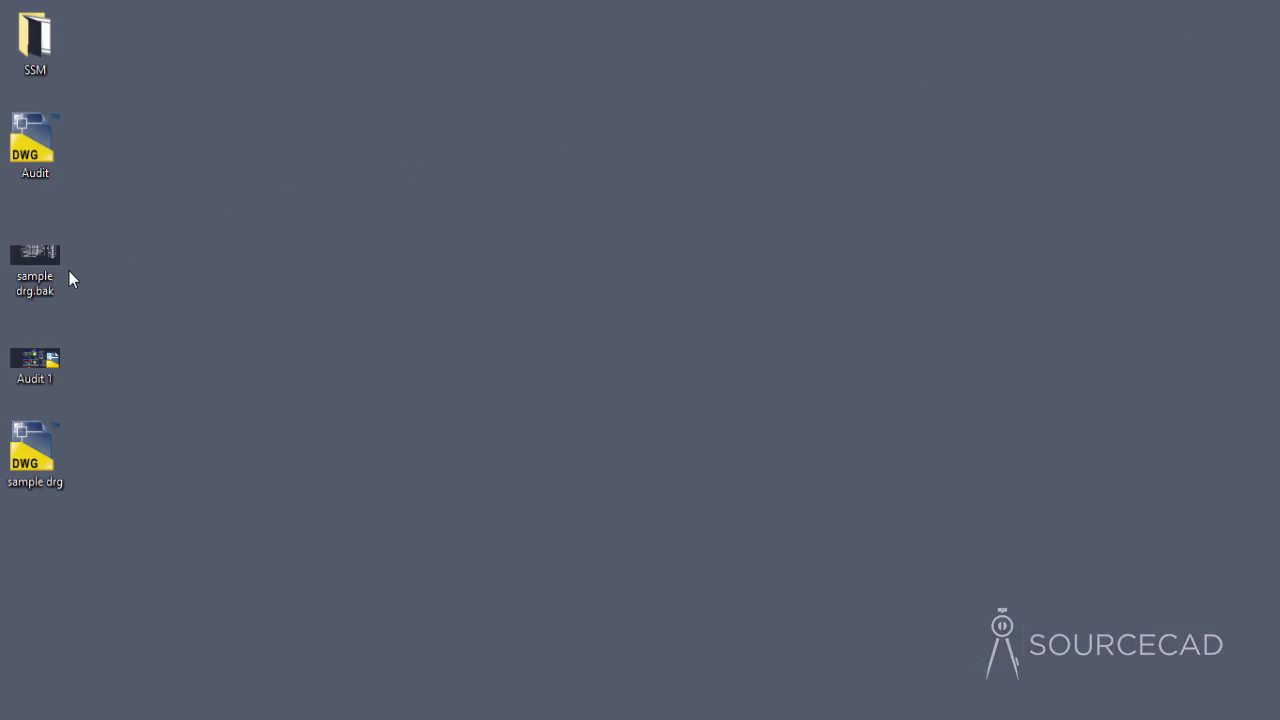
# Step: Rename the desktop backup sample drg.bak to sample drg1, replacing the bak extension
pyautogui.click(31, 276)
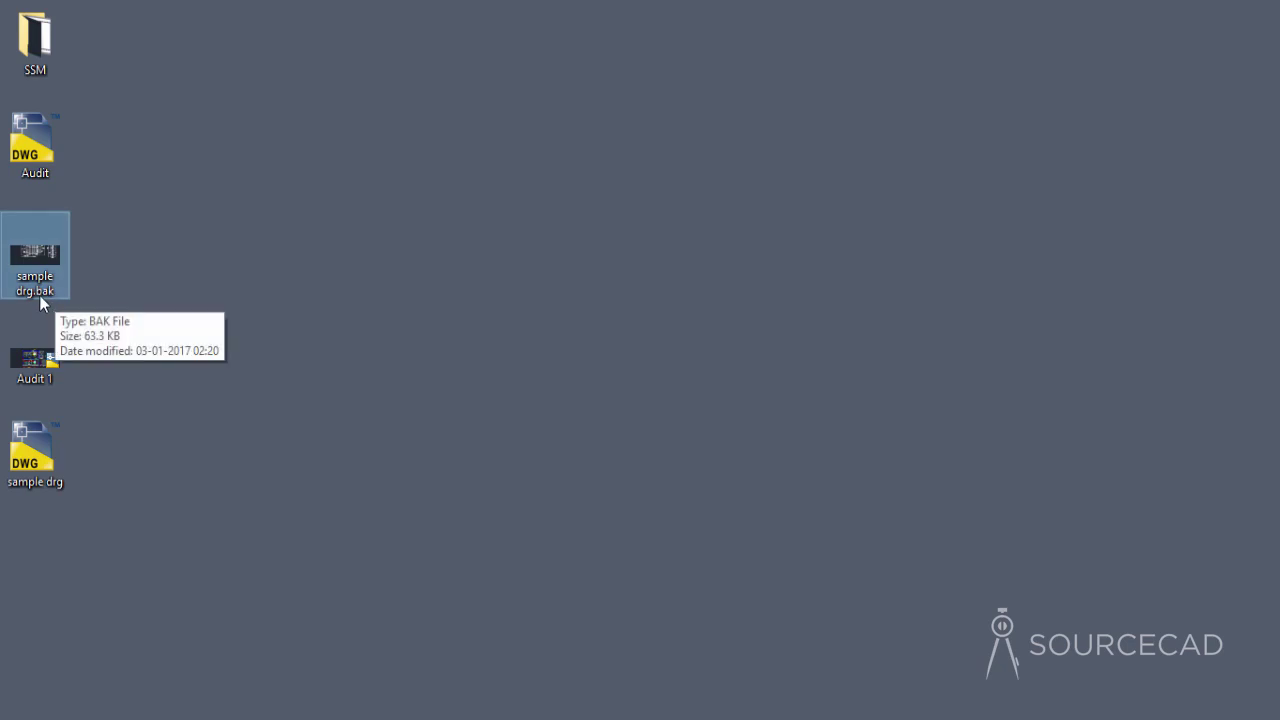
pyautogui.click(179, 252)
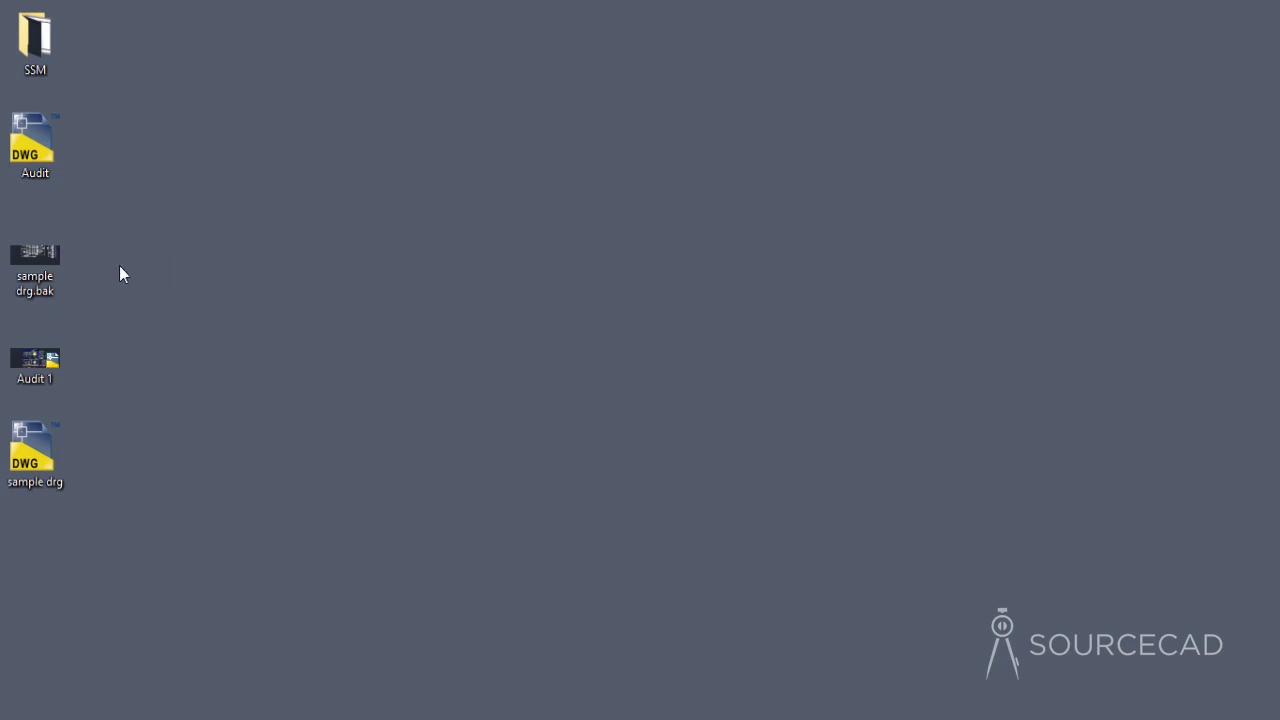
pyautogui.click(29, 265)
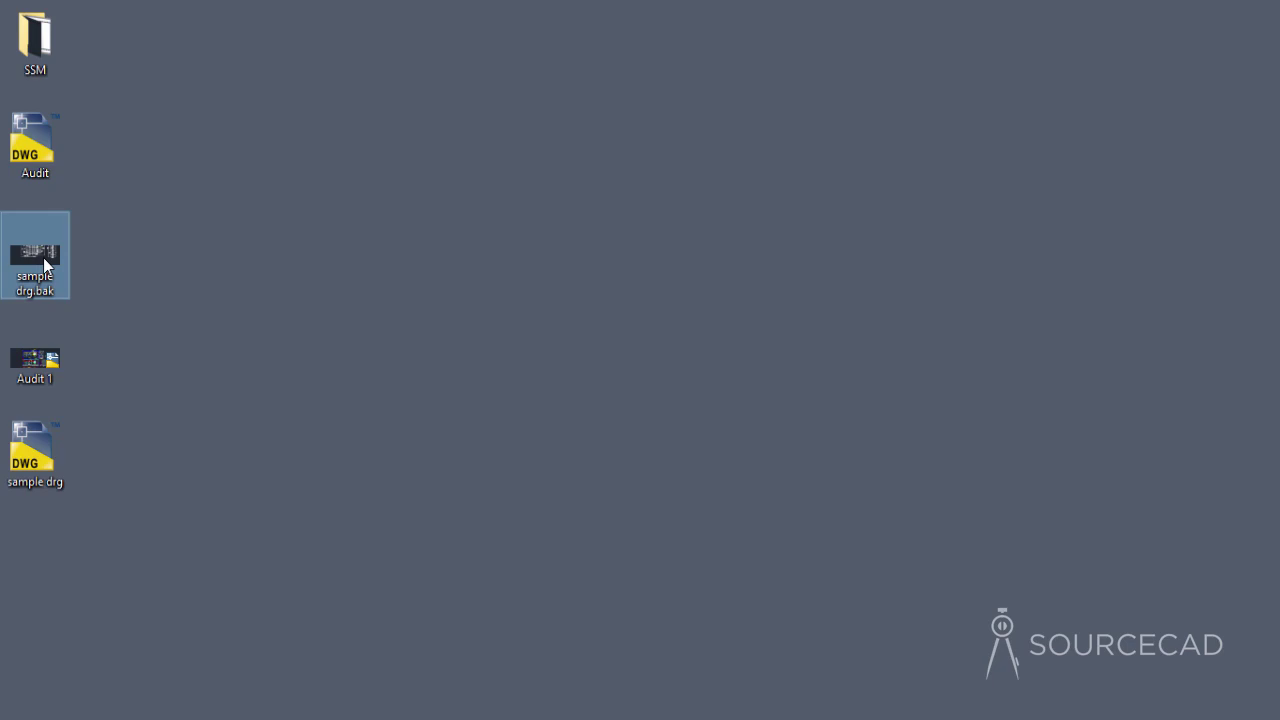
pyautogui.rightClick(43, 258)
pyautogui.click(123, 590)
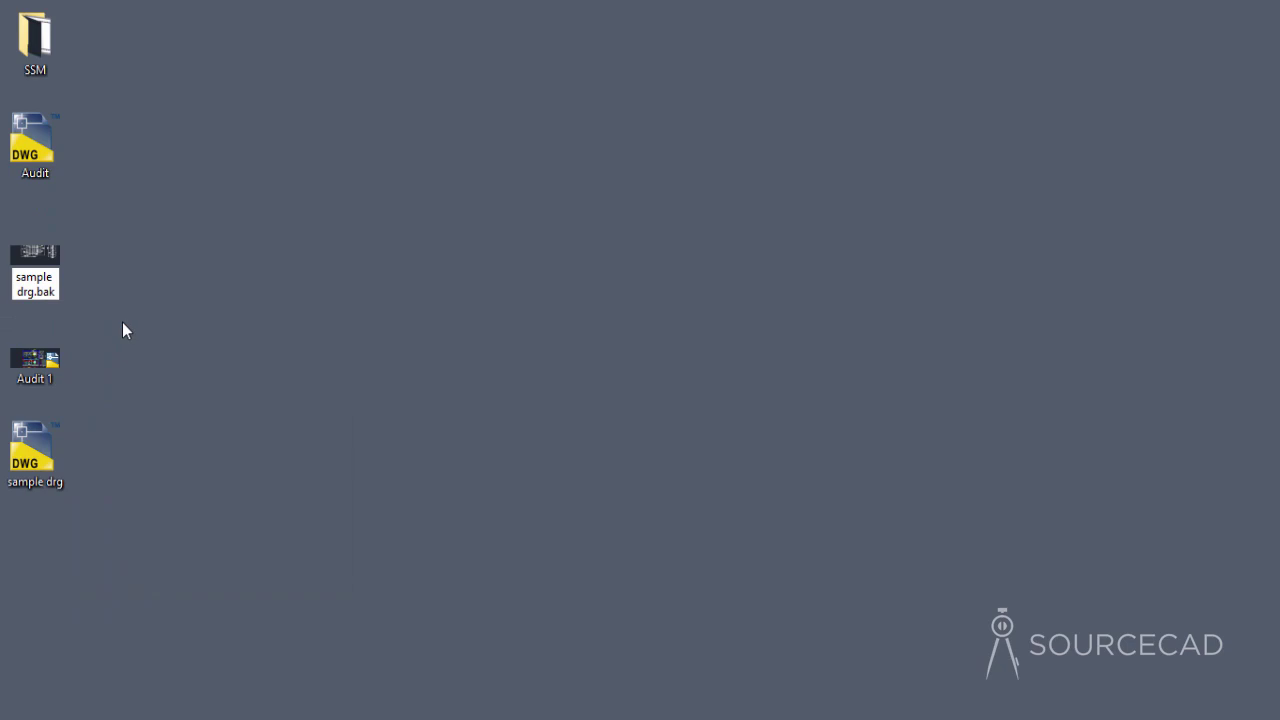
pyautogui.write('1')
pyautogui.moveTo(58, 292); pyautogui.dragTo(40, 291)
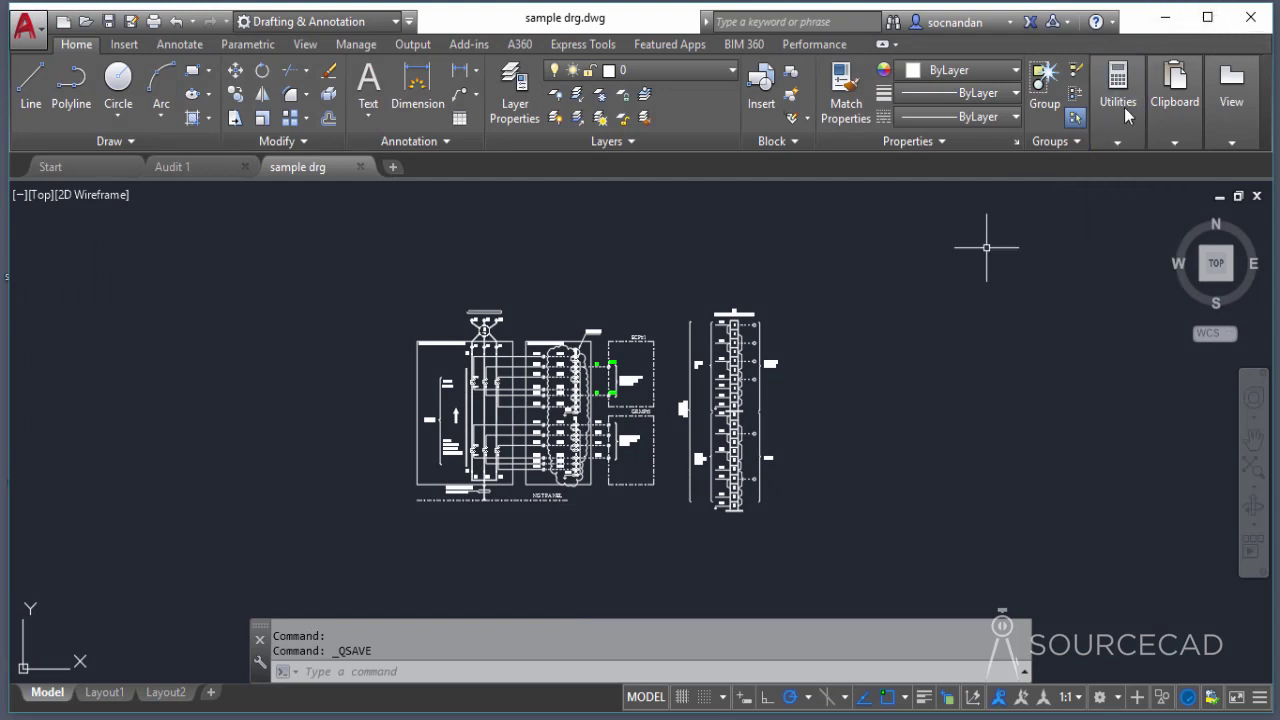
# Step: Maximize AutoCAD and run PURGE on sample drg
pyautogui.click(1207, 17)
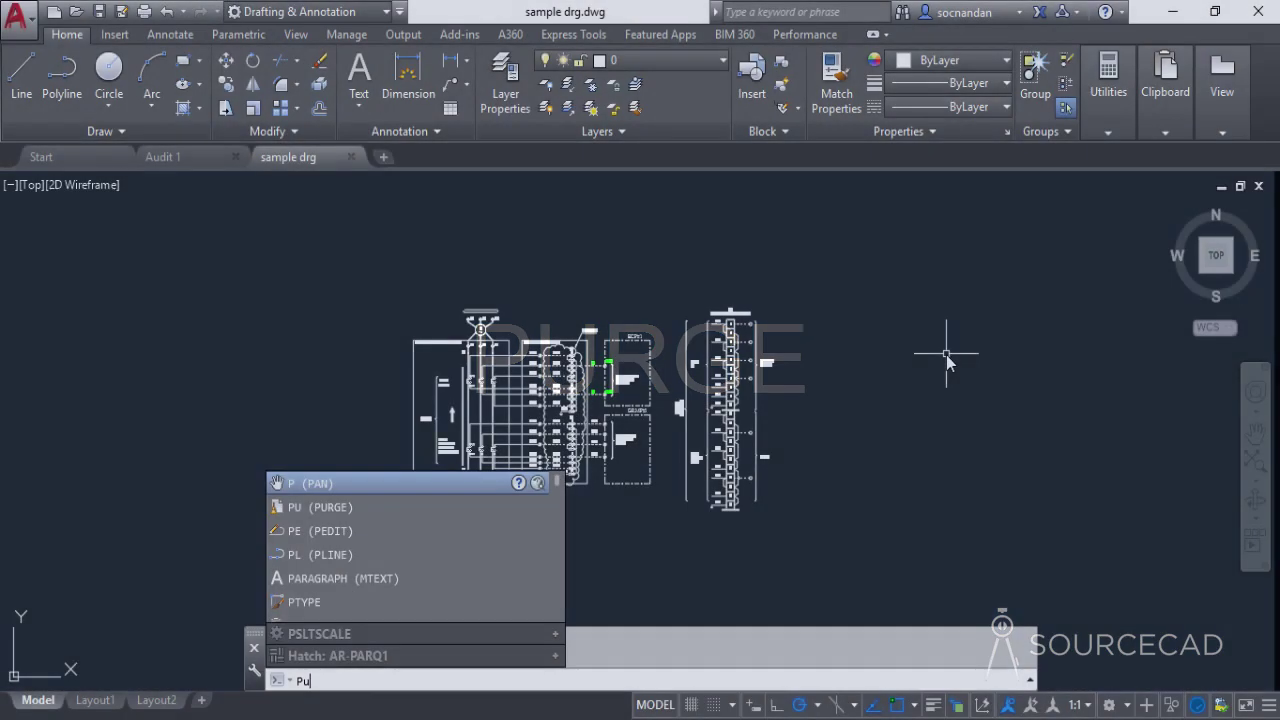
pyautogui.write('URGE')
pyautogui.press('Return')
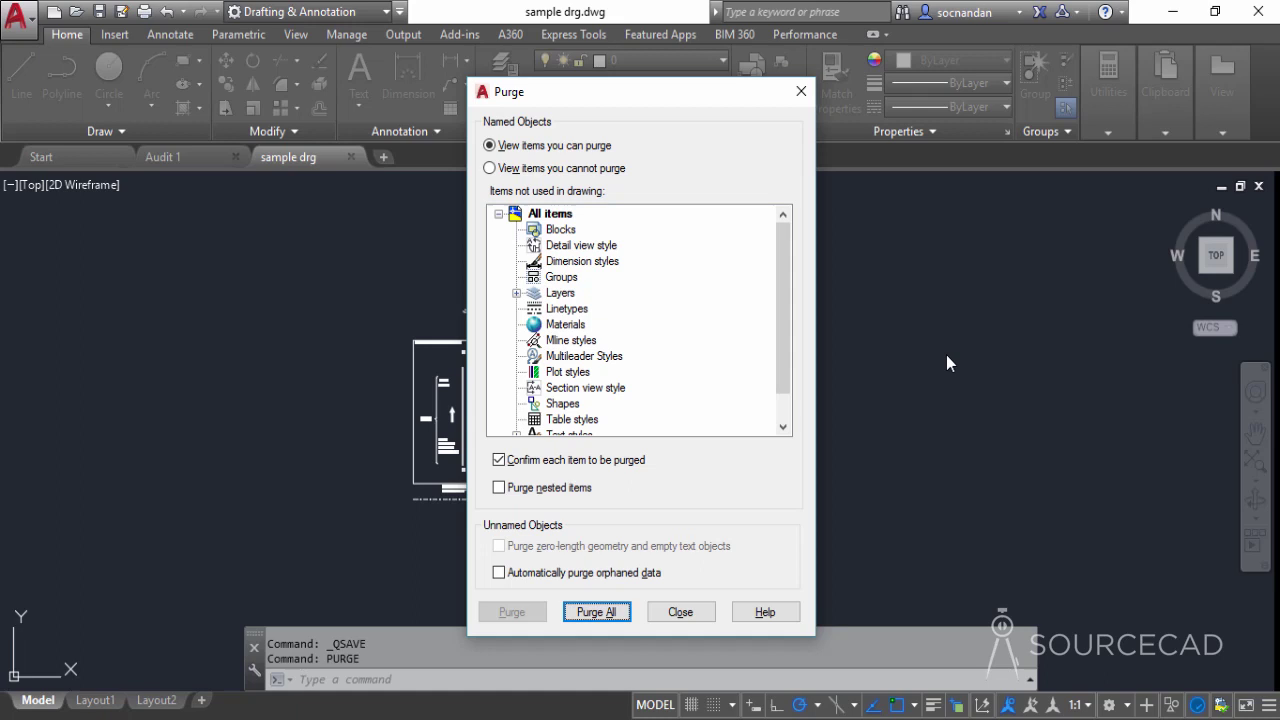
# Step: Enable orphaned-data purging and purge all unused items, including layer dim, STYLE1 and STYLE2
pyautogui.click(497, 575)
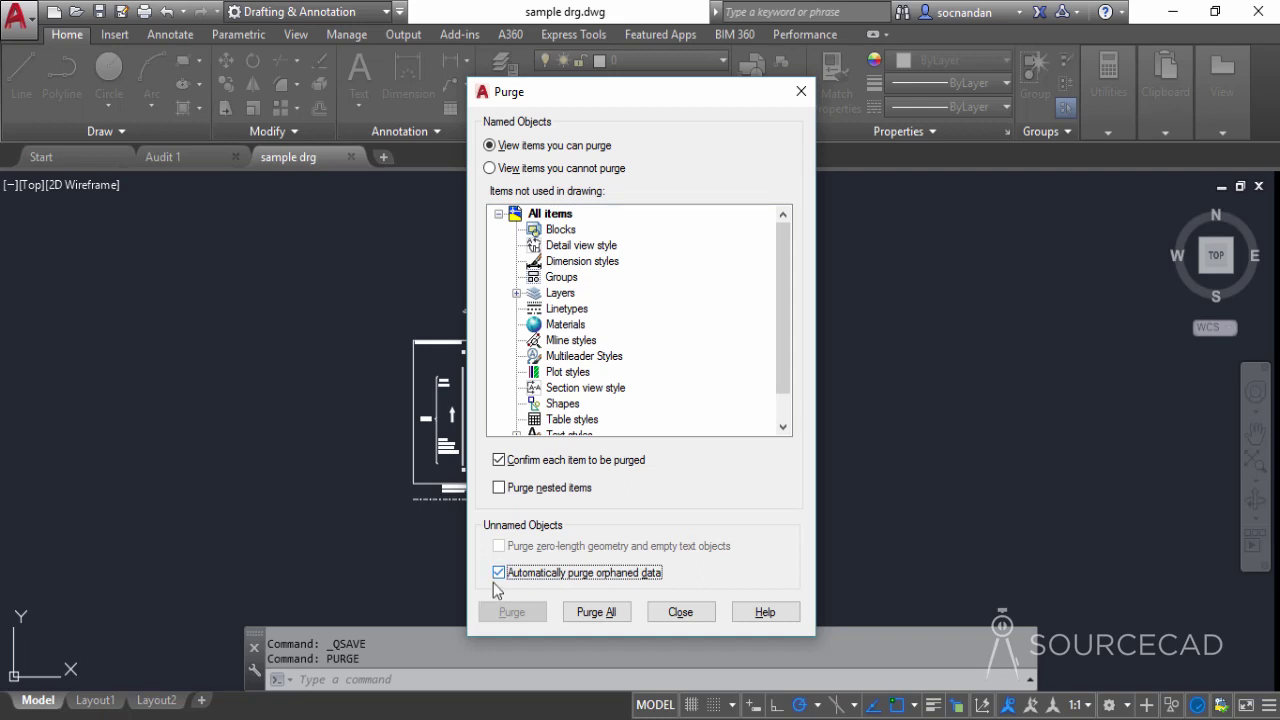
pyautogui.click(604, 614)
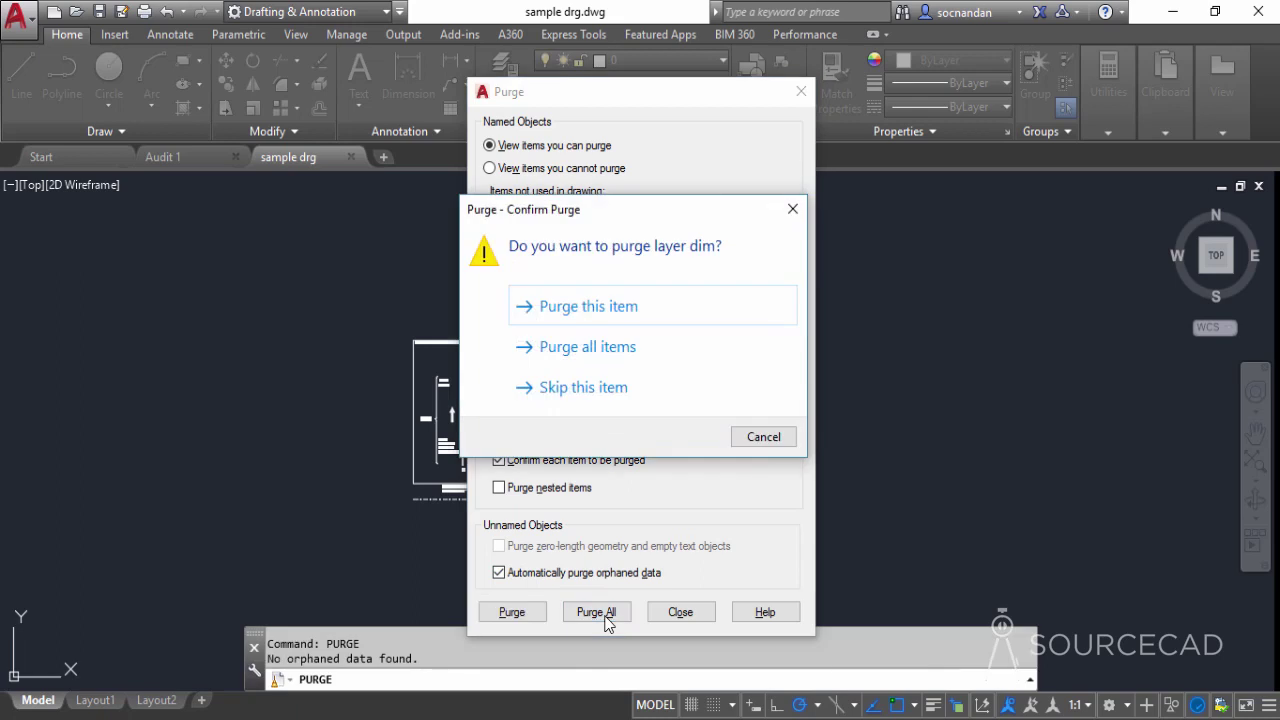
pyautogui.click(627, 348)
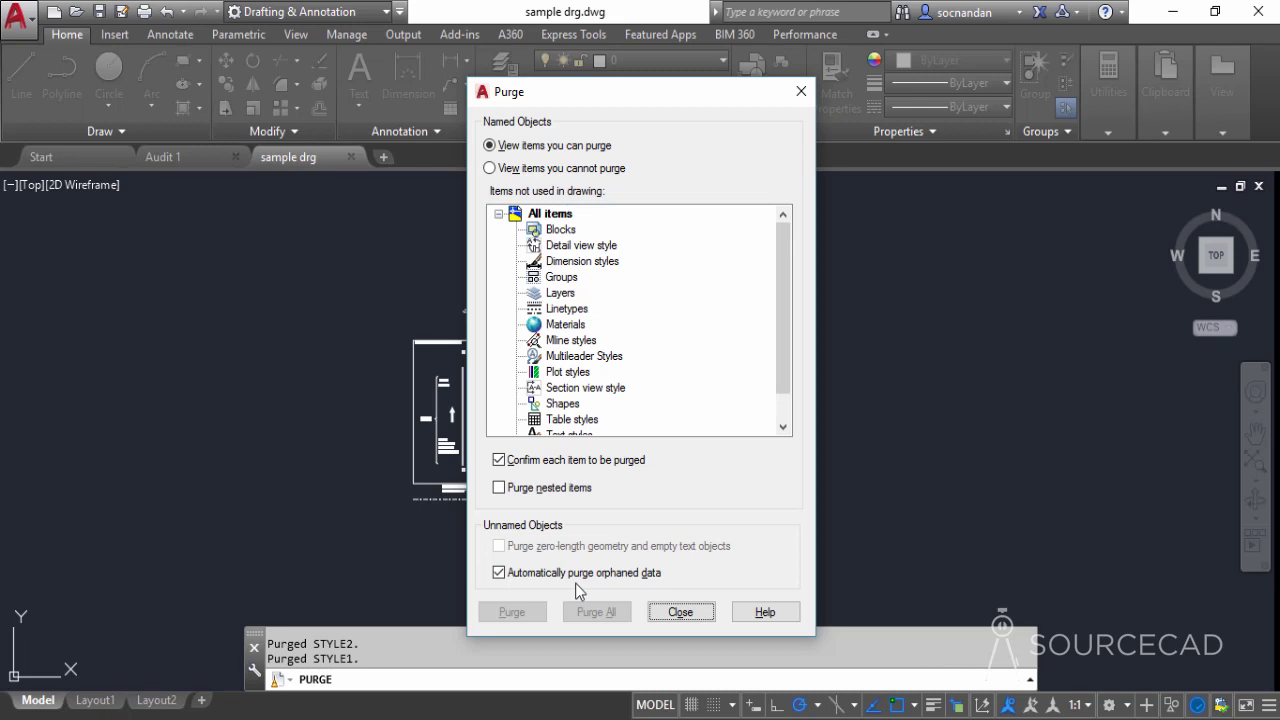
# Step: Close the Purge dialog and bring up the Insert ribbon tools
pyautogui.click(679, 611)
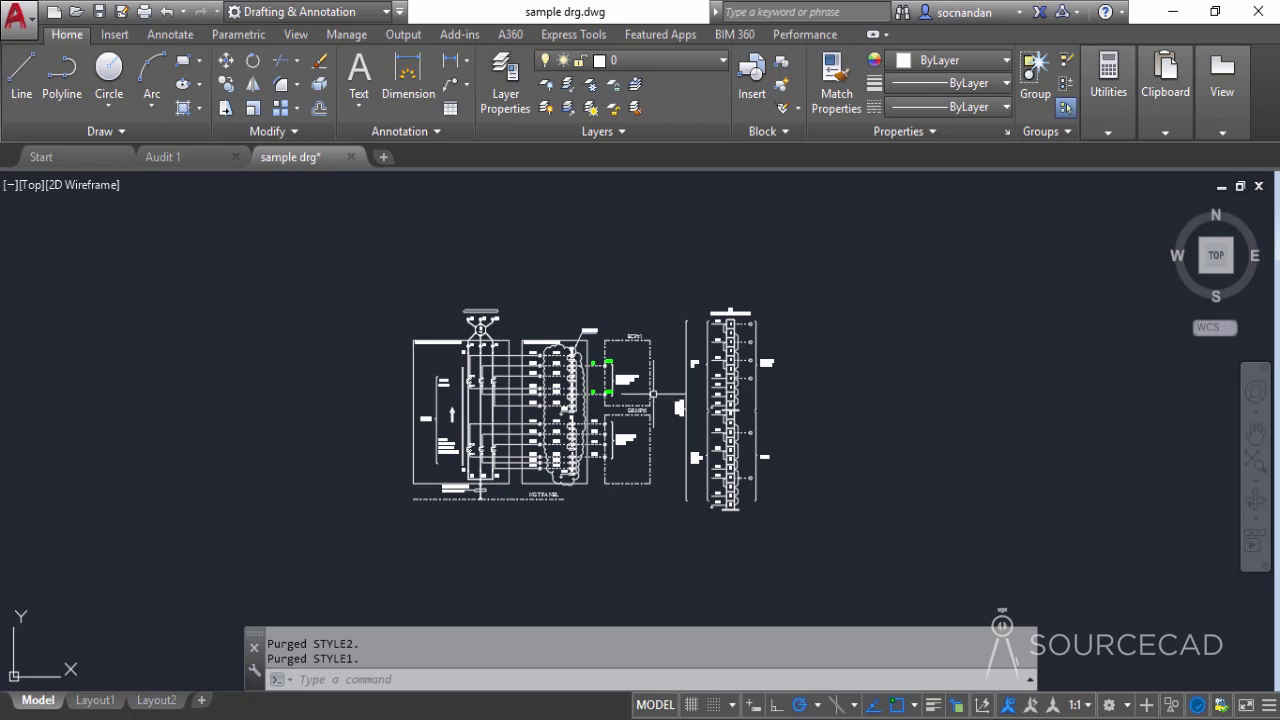
pyautogui.click(117, 38)
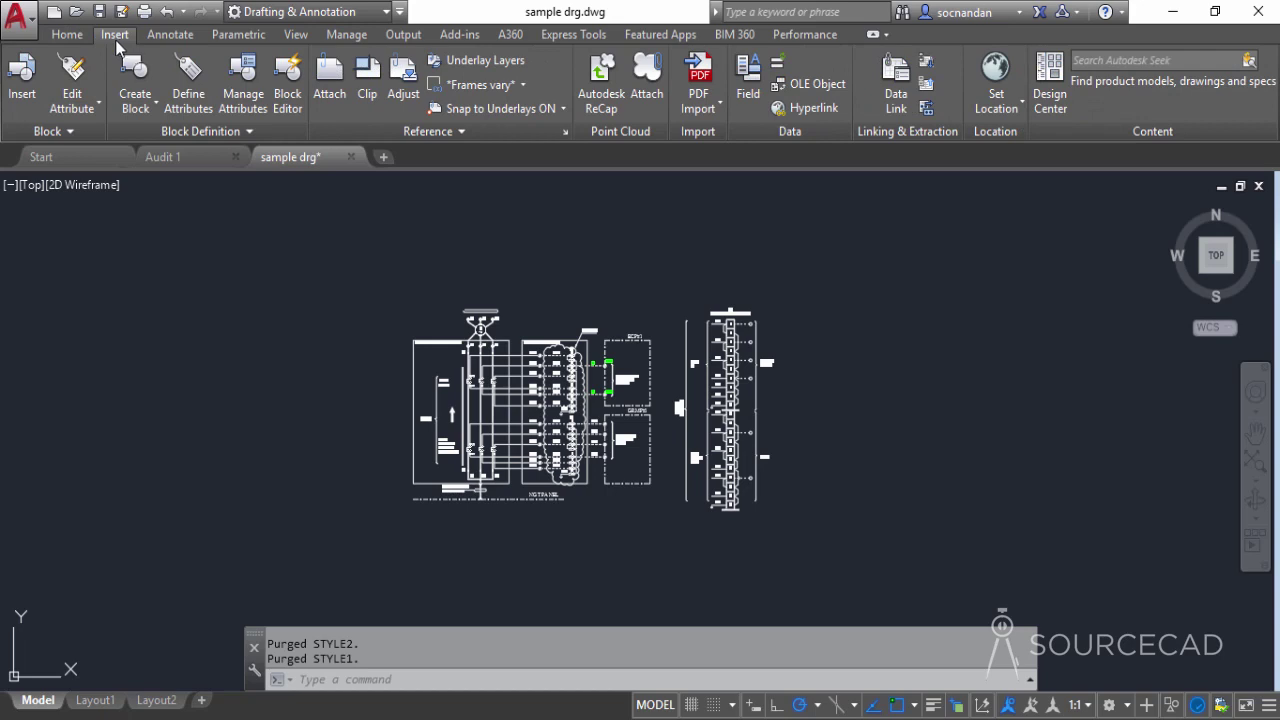
# Step: Start a Write Block with base point at the lower-left corner, window-selecting all 860 objects
pyautogui.click(140, 100)
pyautogui.click(173, 185)
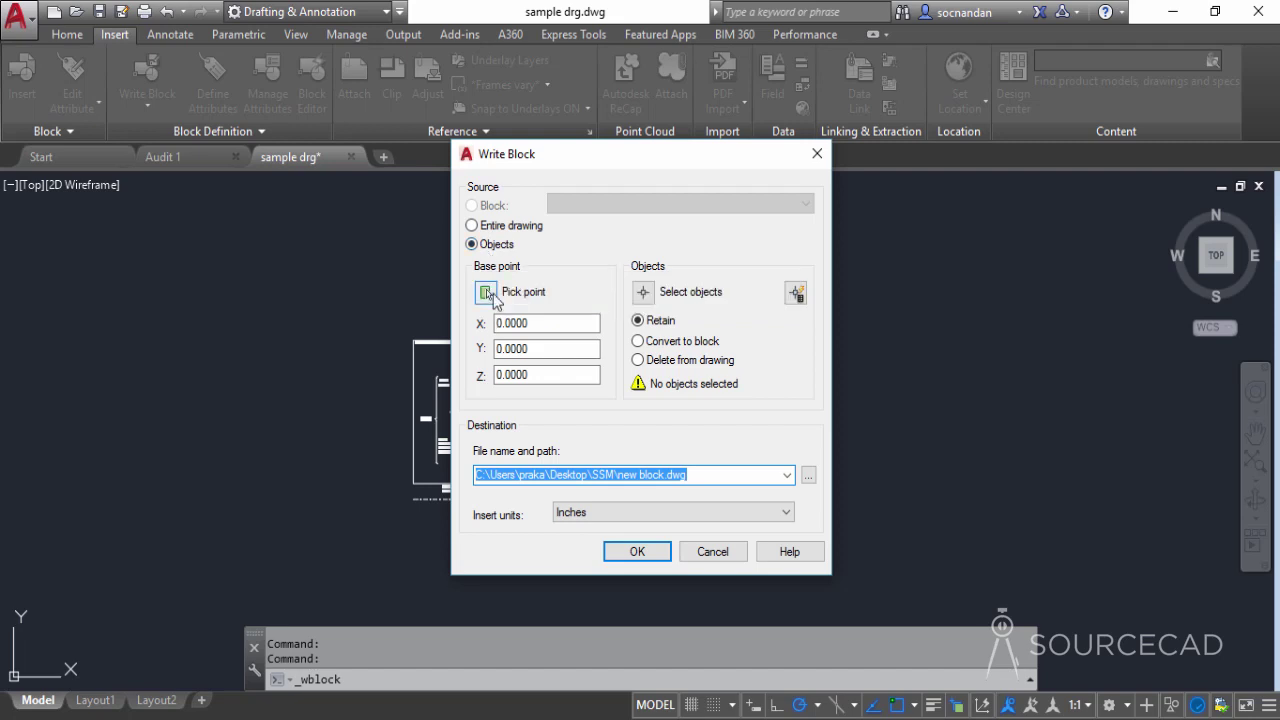
pyautogui.click(490, 293)
pyautogui.click(414, 484)
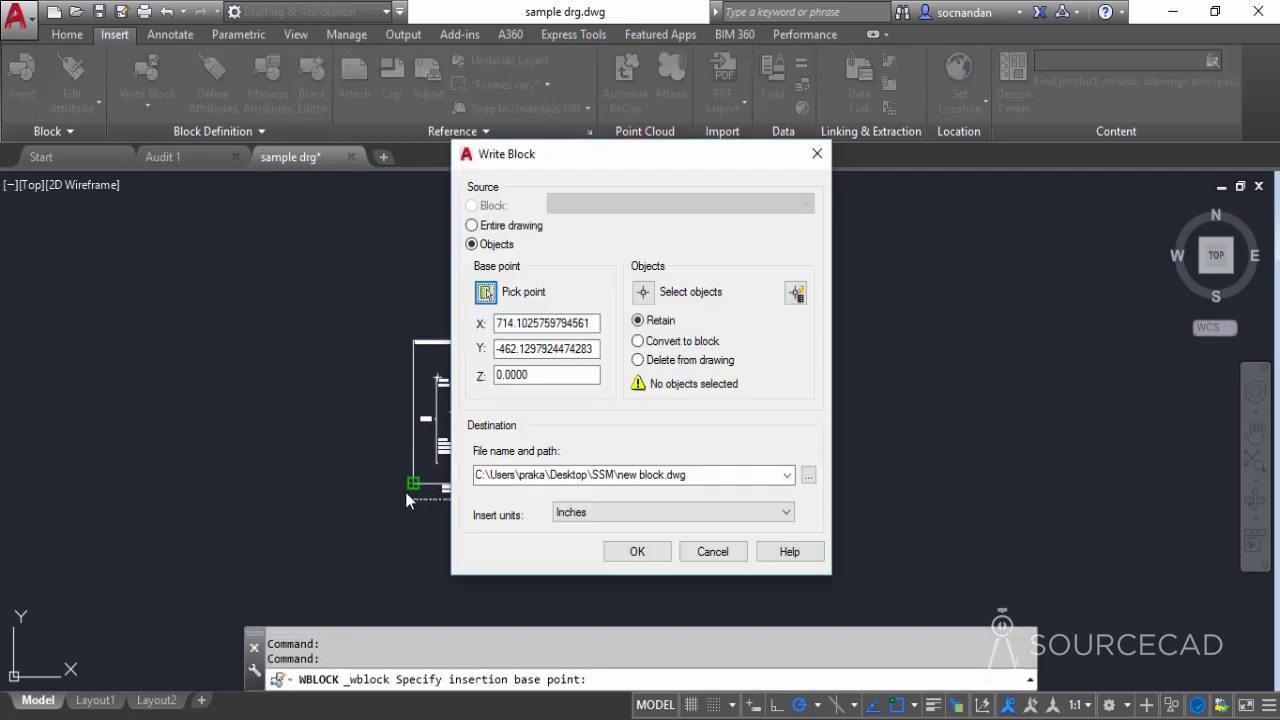
pyautogui.click(643, 292)
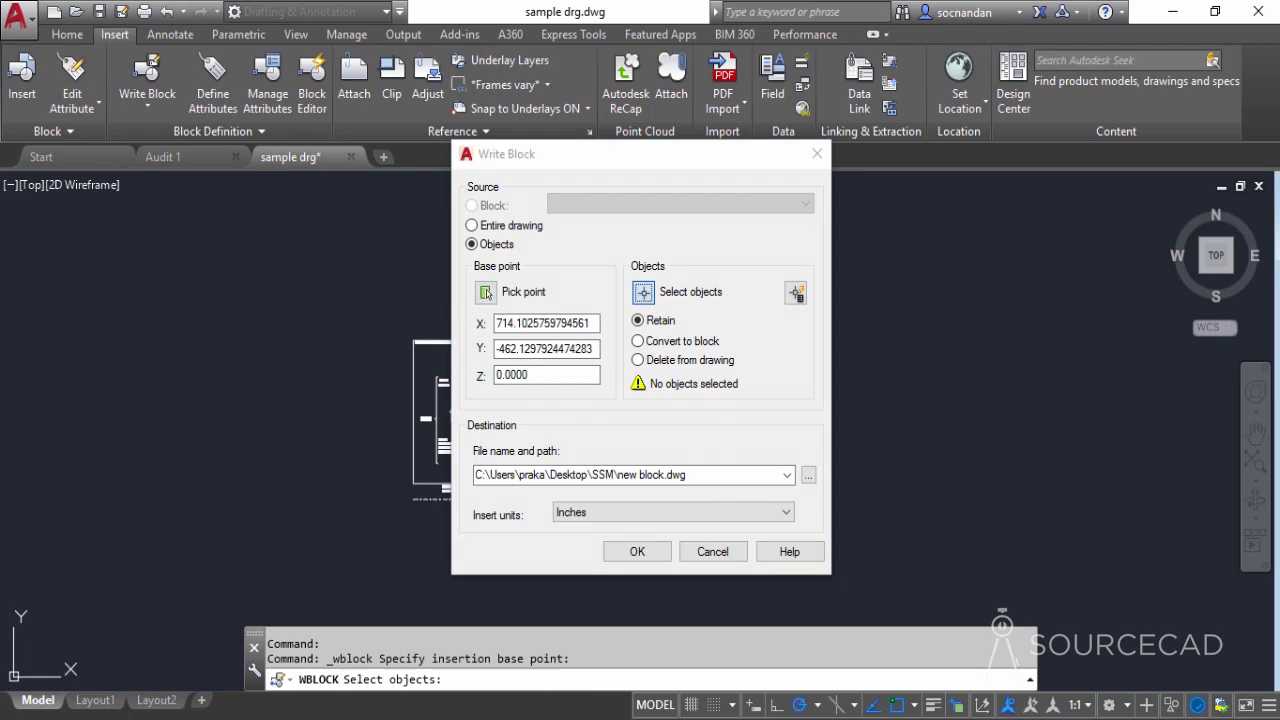
pyautogui.click(796, 540)
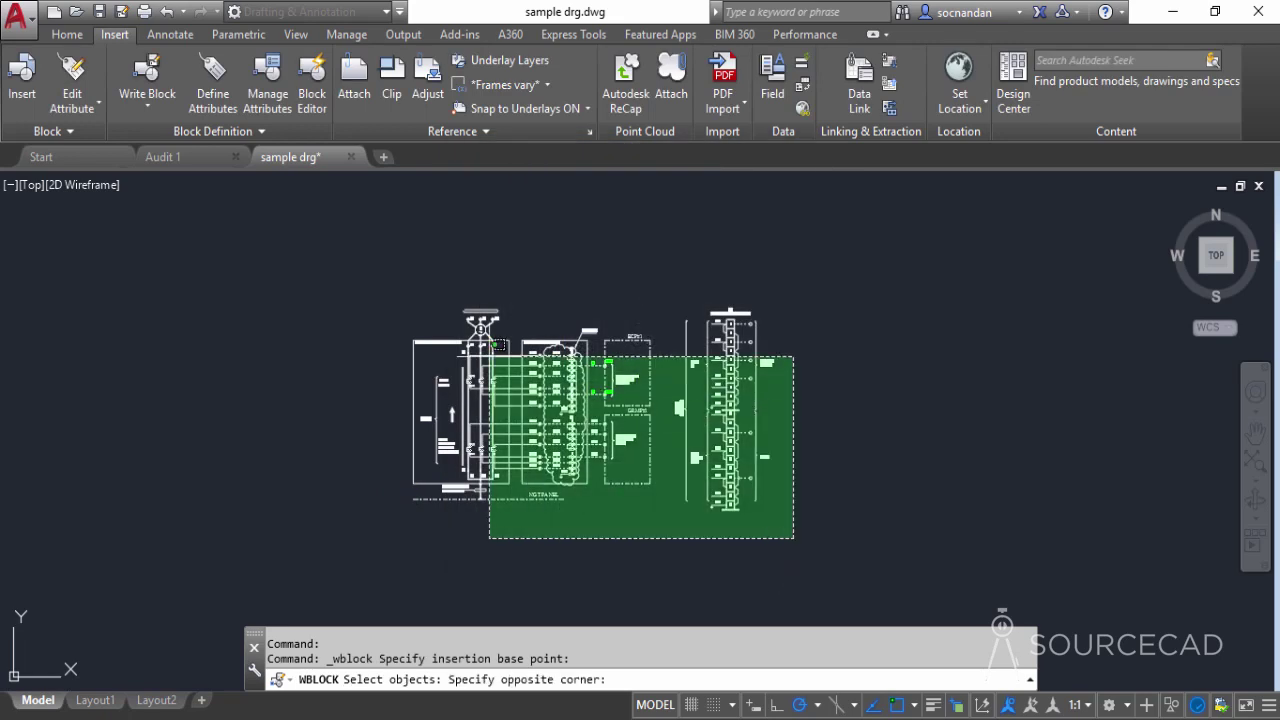
pyautogui.click(400, 275)
pyautogui.press('Return')
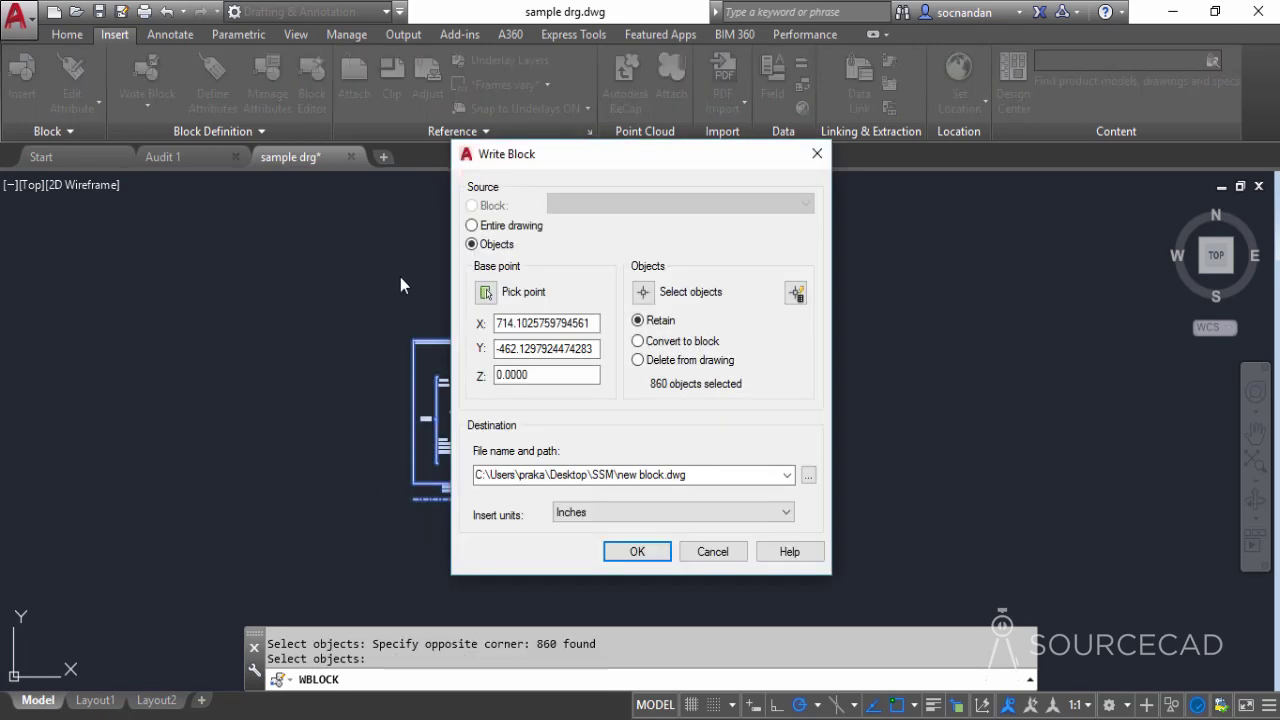
# Step: Export the selection to new block.dwg on the Desktop
pyautogui.click(808, 475)
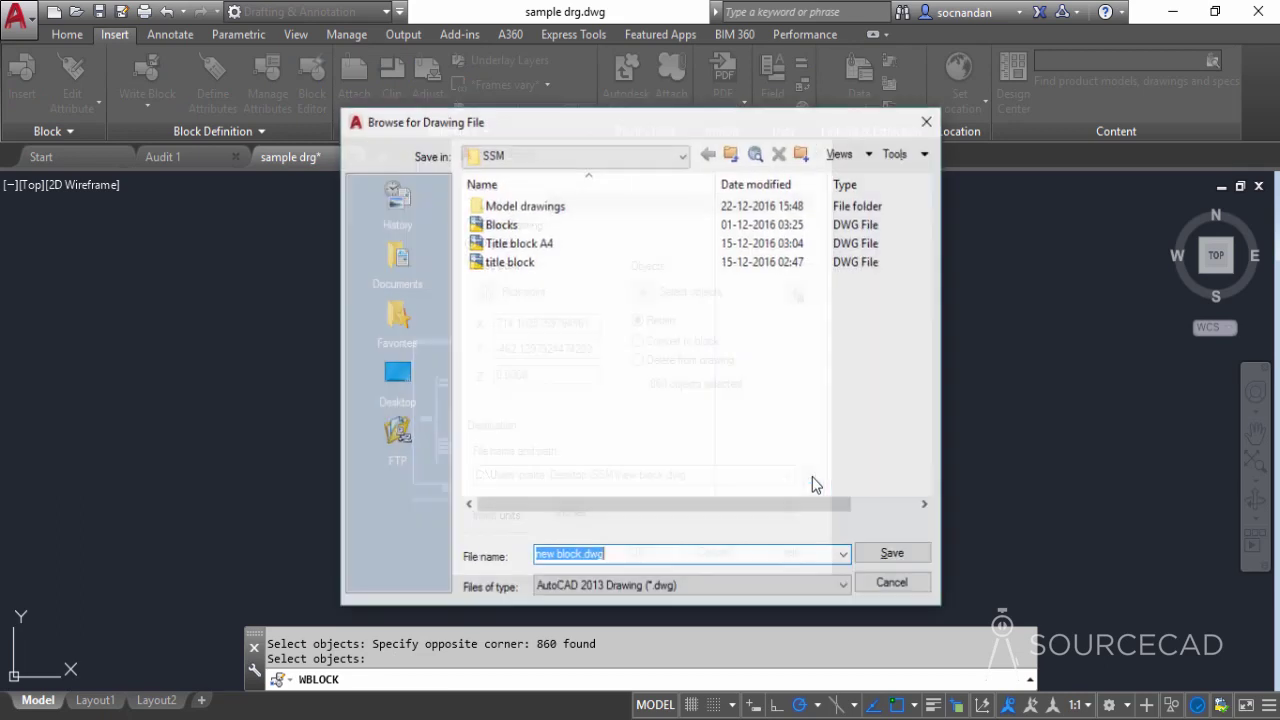
pyautogui.click(396, 375)
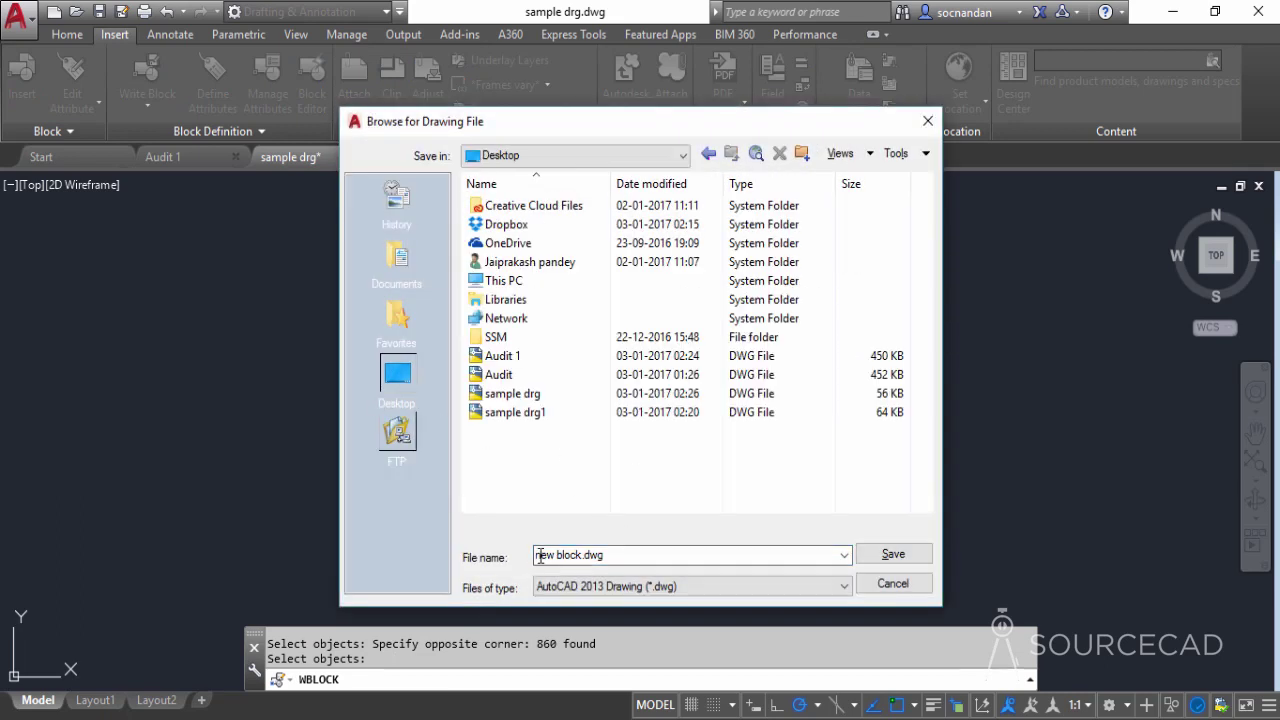
pyautogui.click(608, 556)
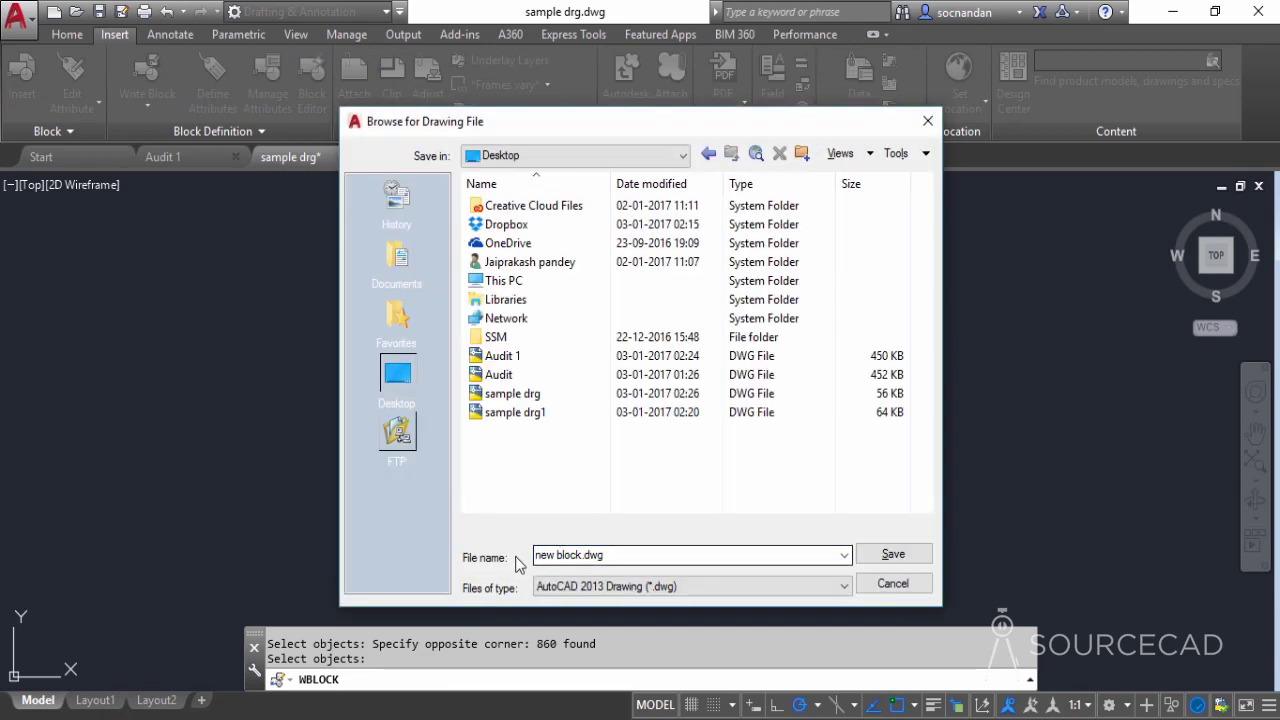
pyautogui.click(889, 560)
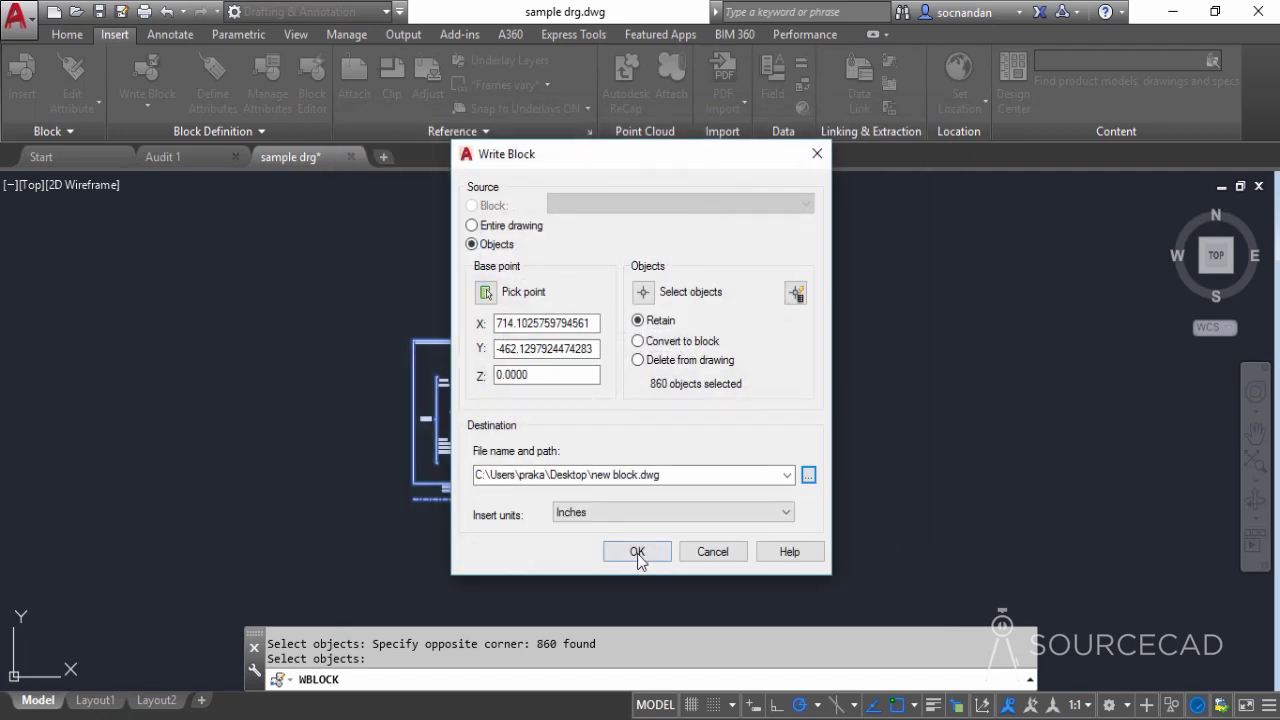
pyautogui.click(637, 553)
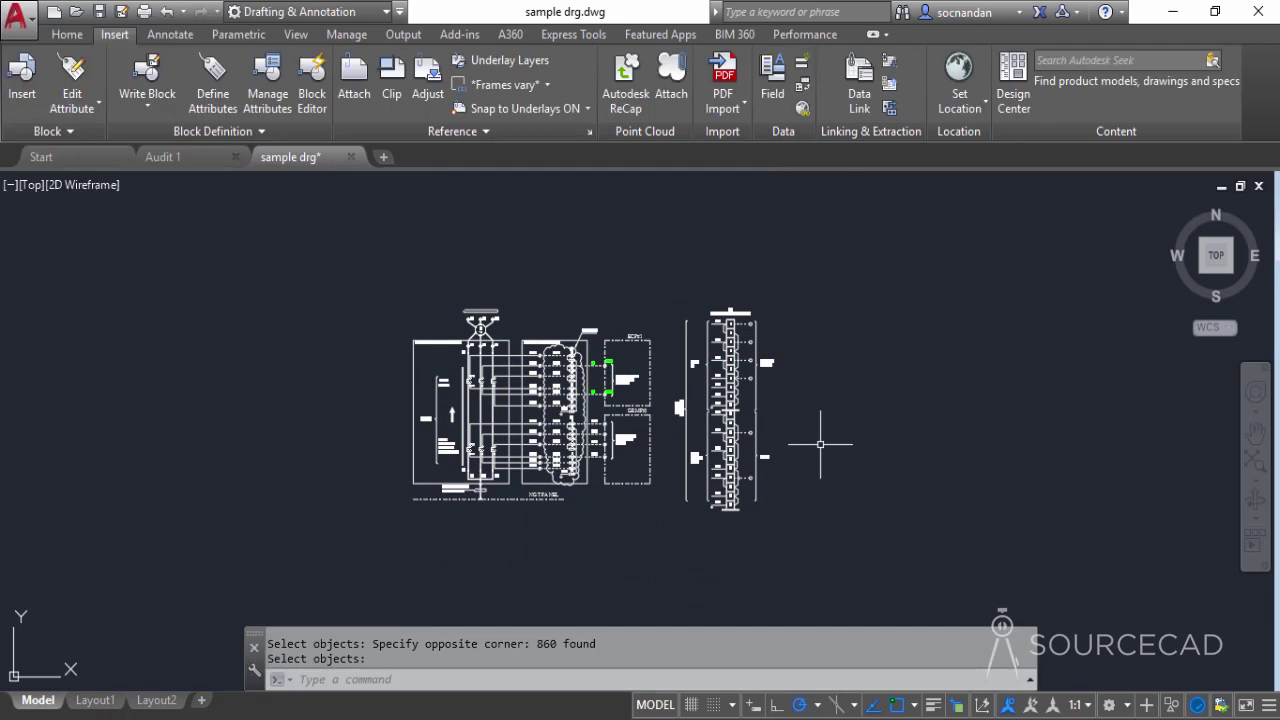
# Step: Minimize AutoCAD to view the new block file on the desktop, then restore and maximize sample drg
pyautogui.click(1174, 12)
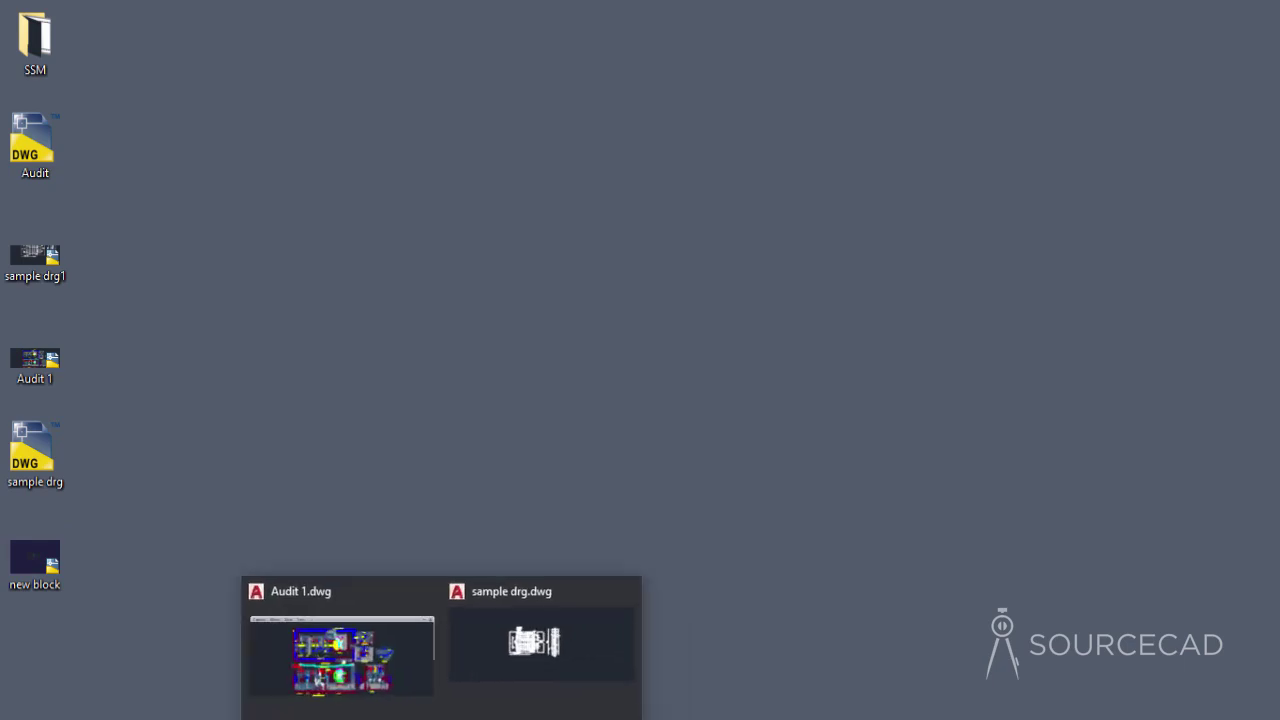
pyautogui.click(519, 664)
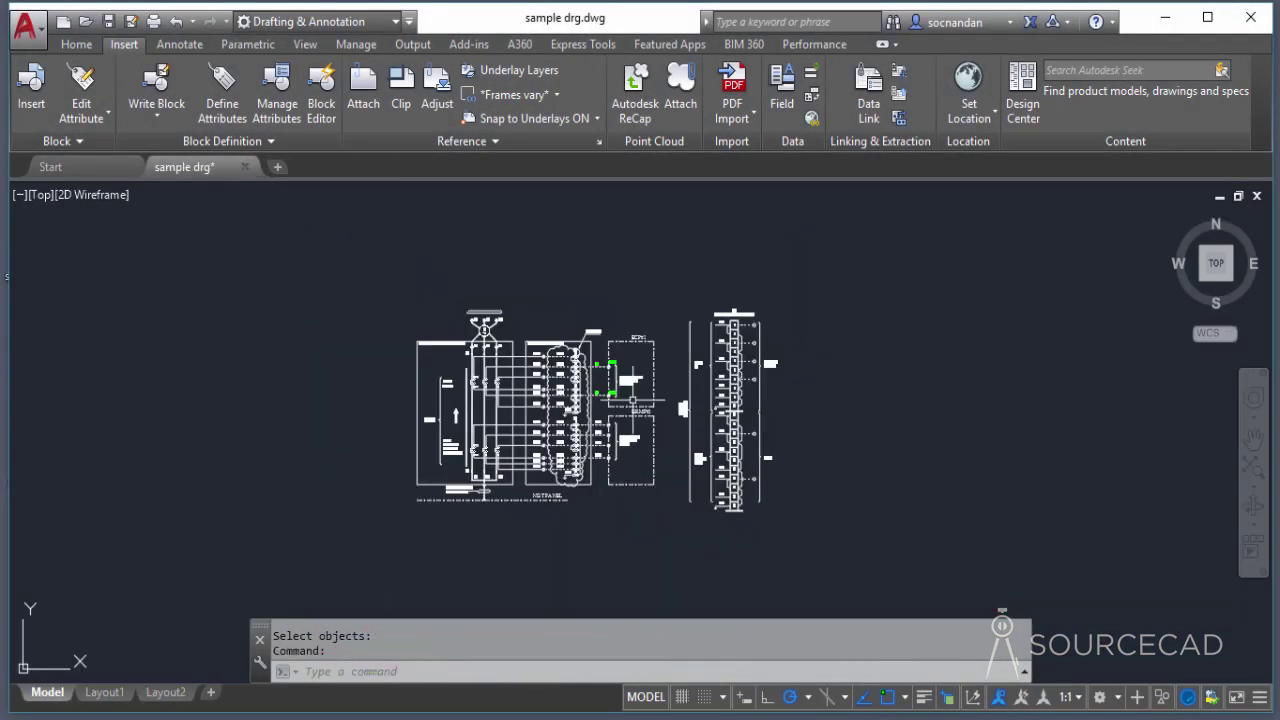
pyautogui.click(1207, 18)
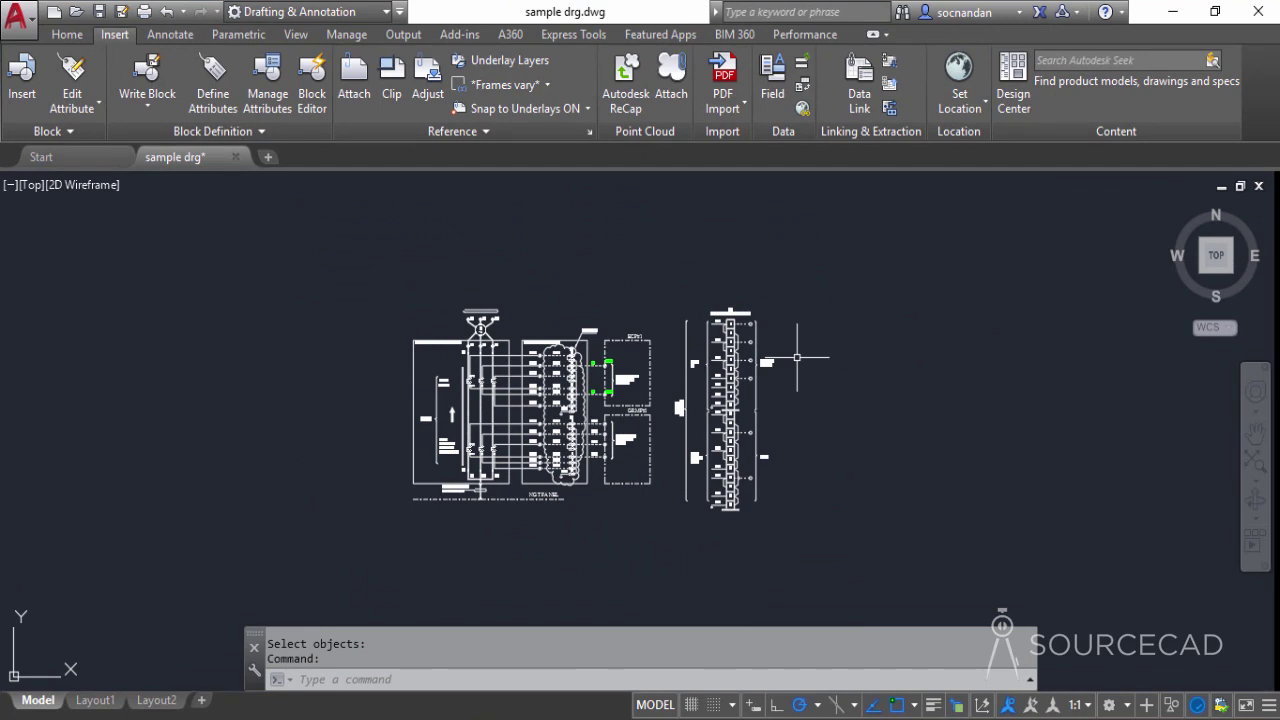
# Step: Attach Audit.dwg from the Desktop as an external reference and place it in sample drg
pyautogui.write('xref')
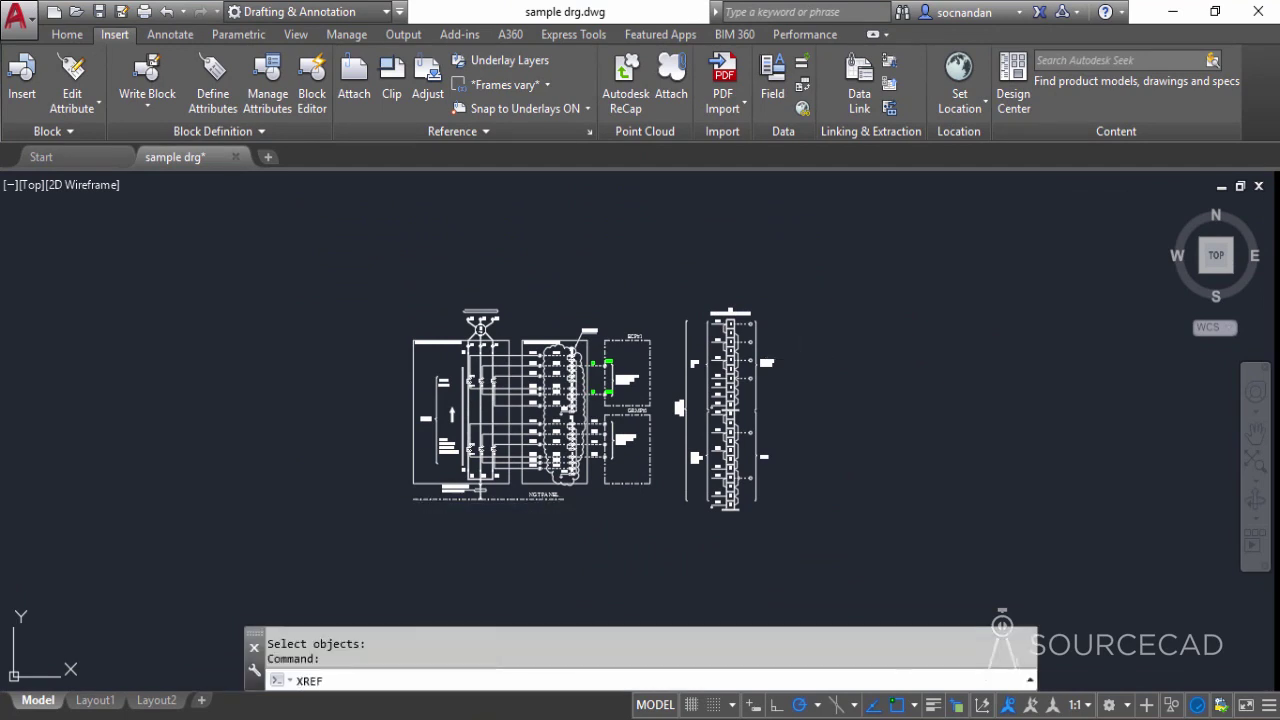
pyautogui.press('Return')
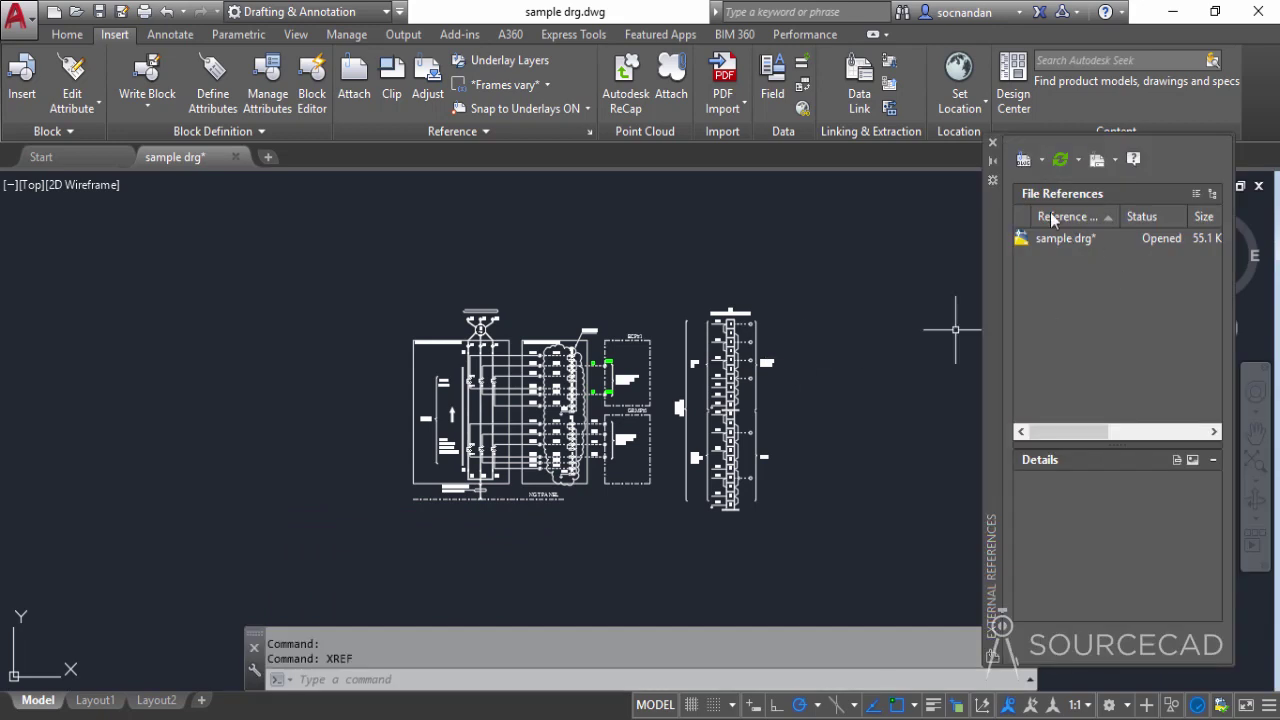
pyautogui.click(1024, 160)
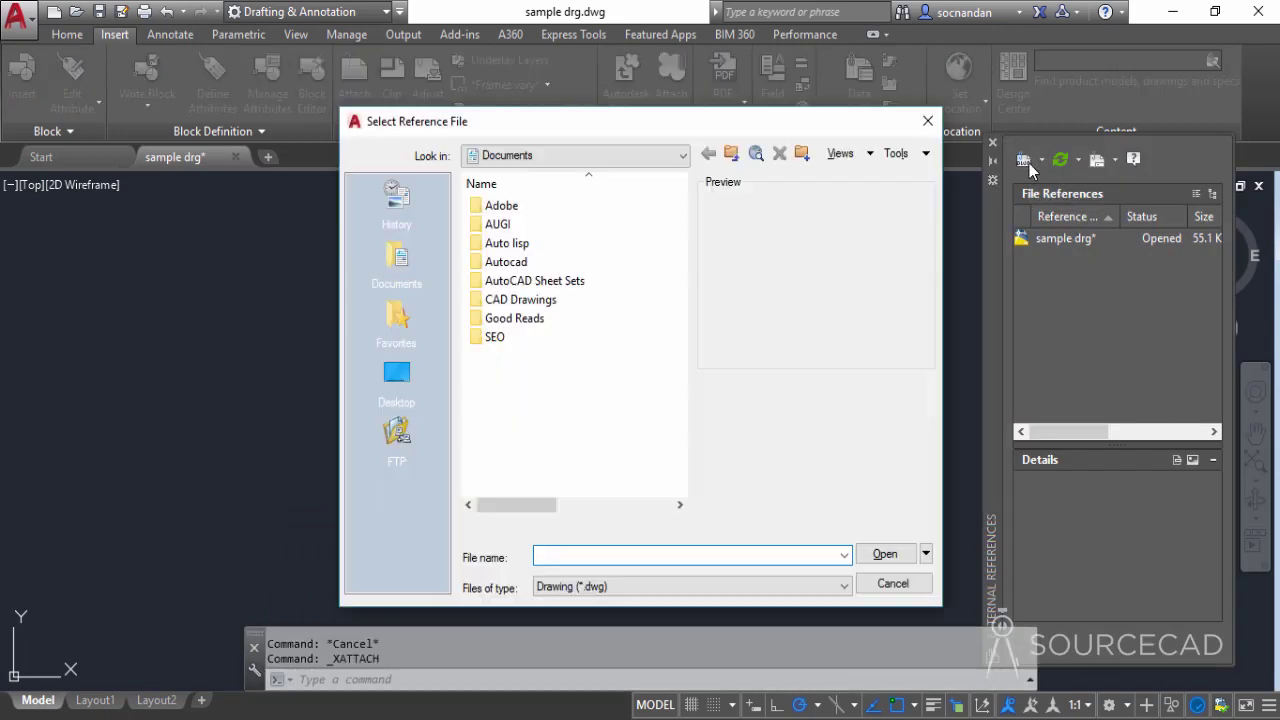
pyautogui.click(403, 377)
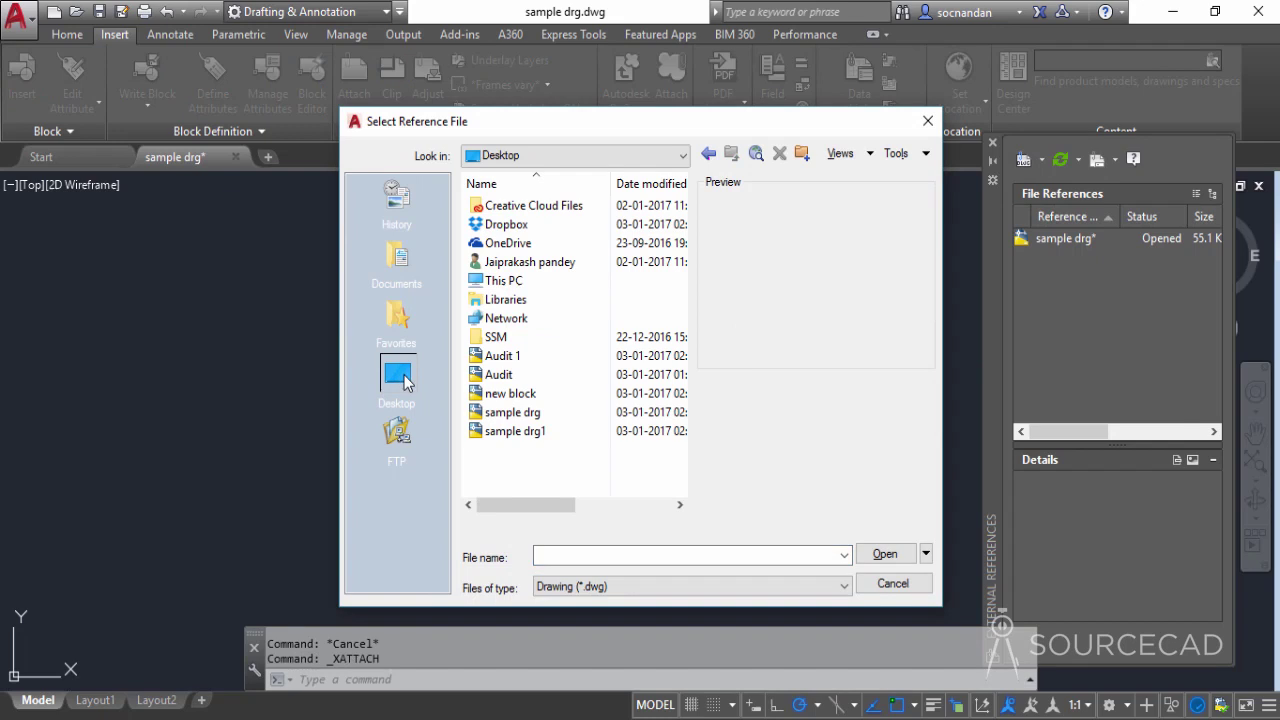
pyautogui.click(499, 375)
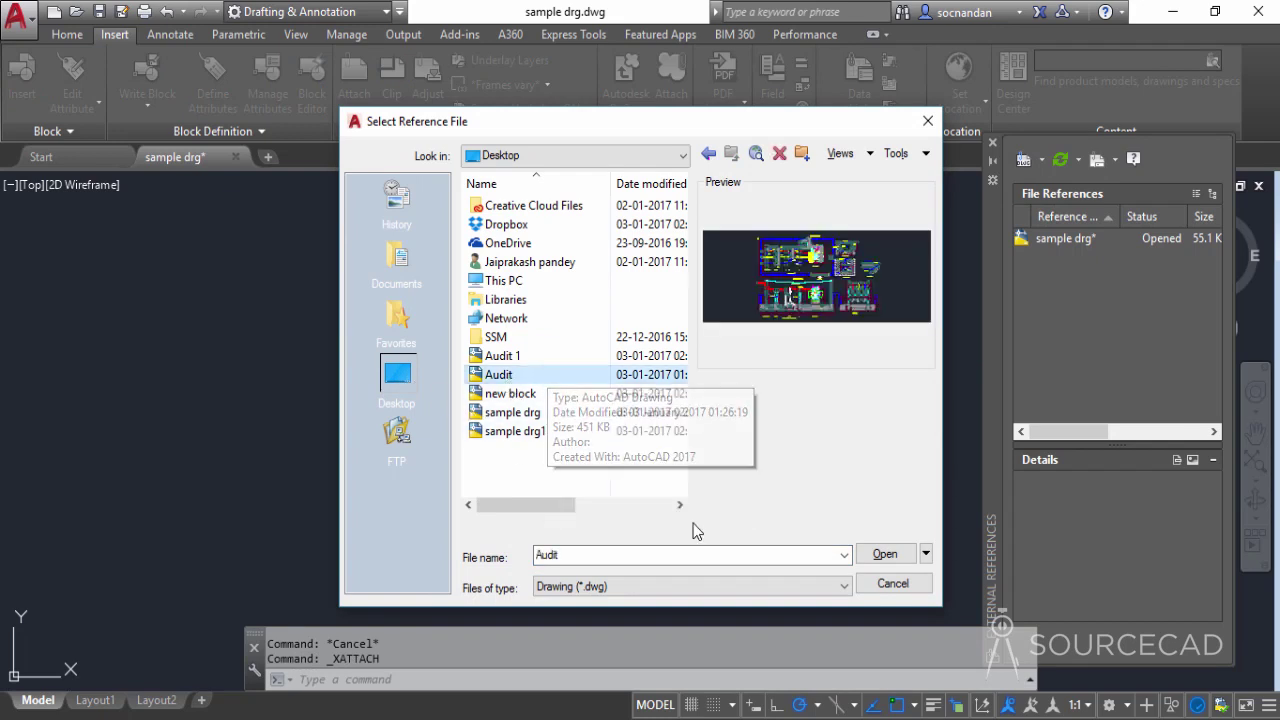
pyautogui.click(886, 556)
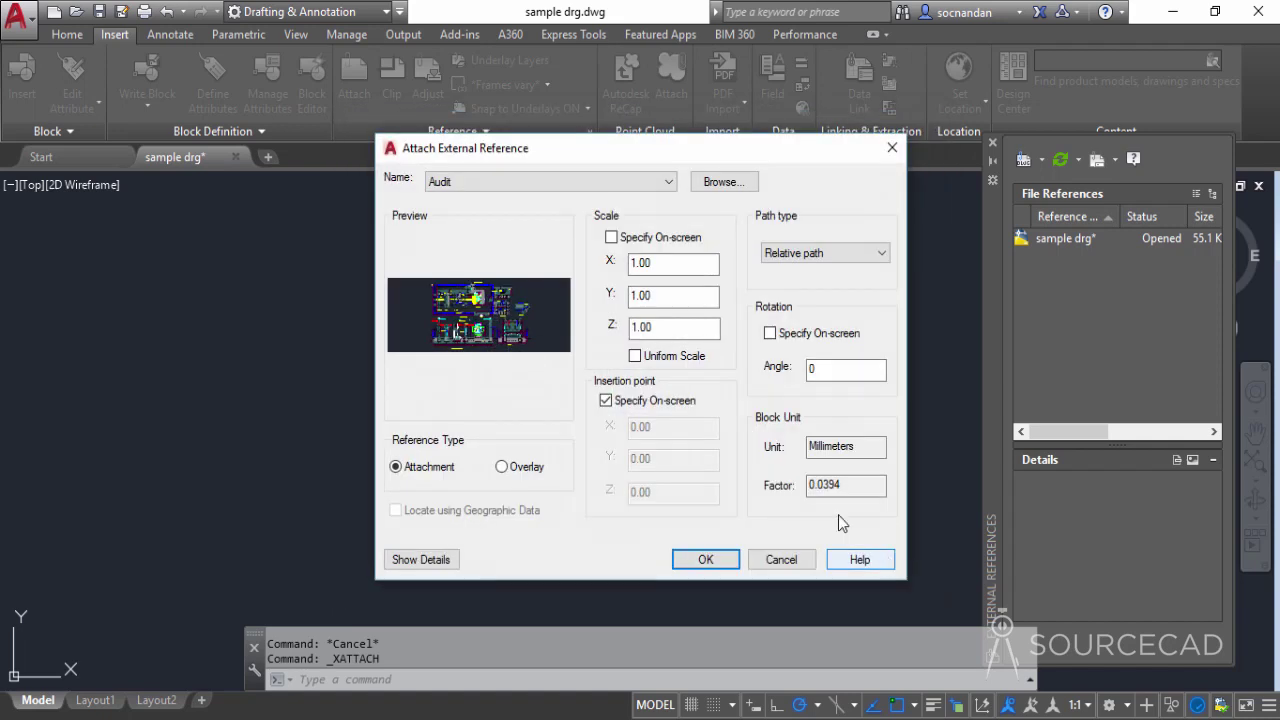
pyautogui.click(705, 560)
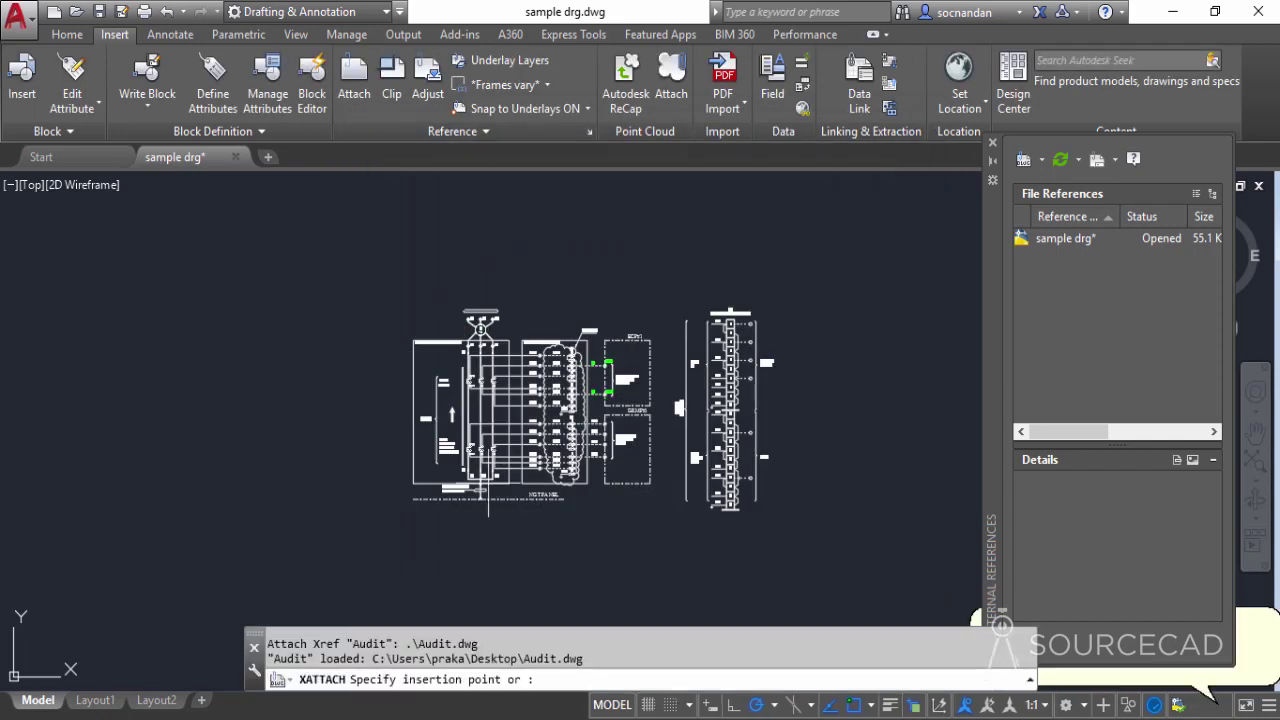
pyautogui.click(249, 418)
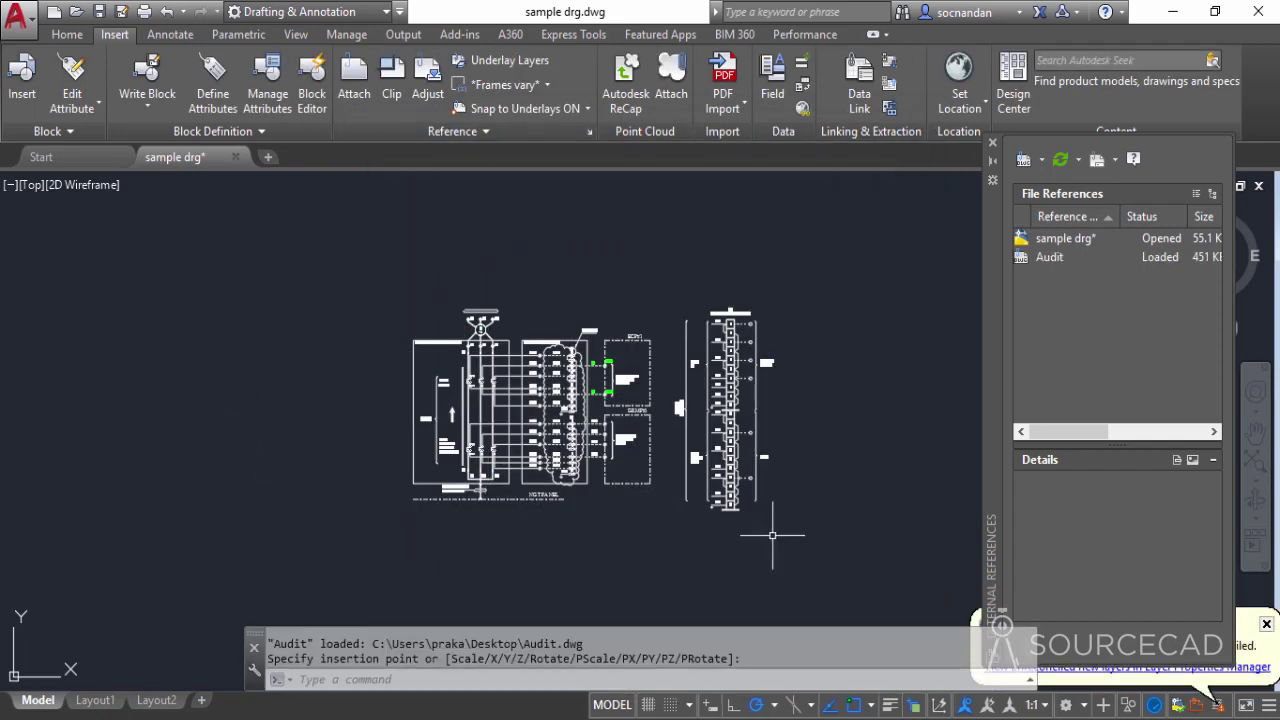
pyautogui.click(813, 531)
# Step: Erase the original sample drawing's objects with a crossing selection
pyautogui.click(390, 299)
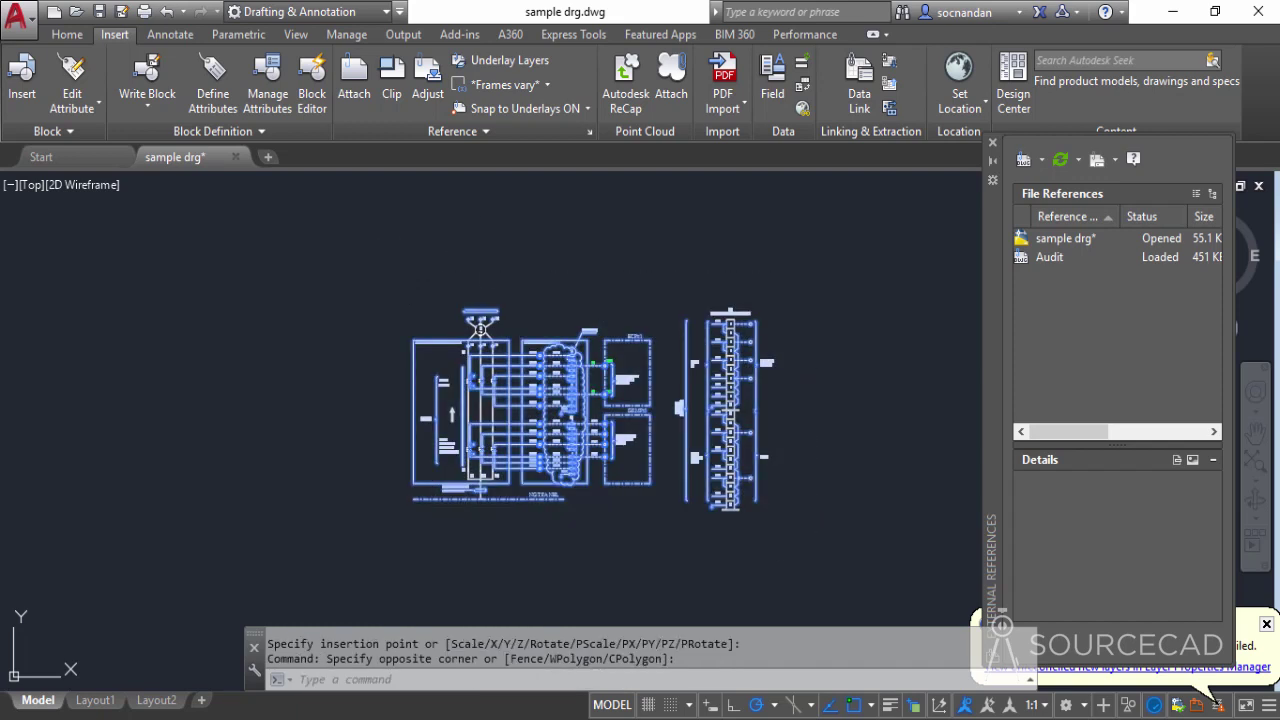
pyautogui.rightClick(484, 253)
pyautogui.click(555, 378)
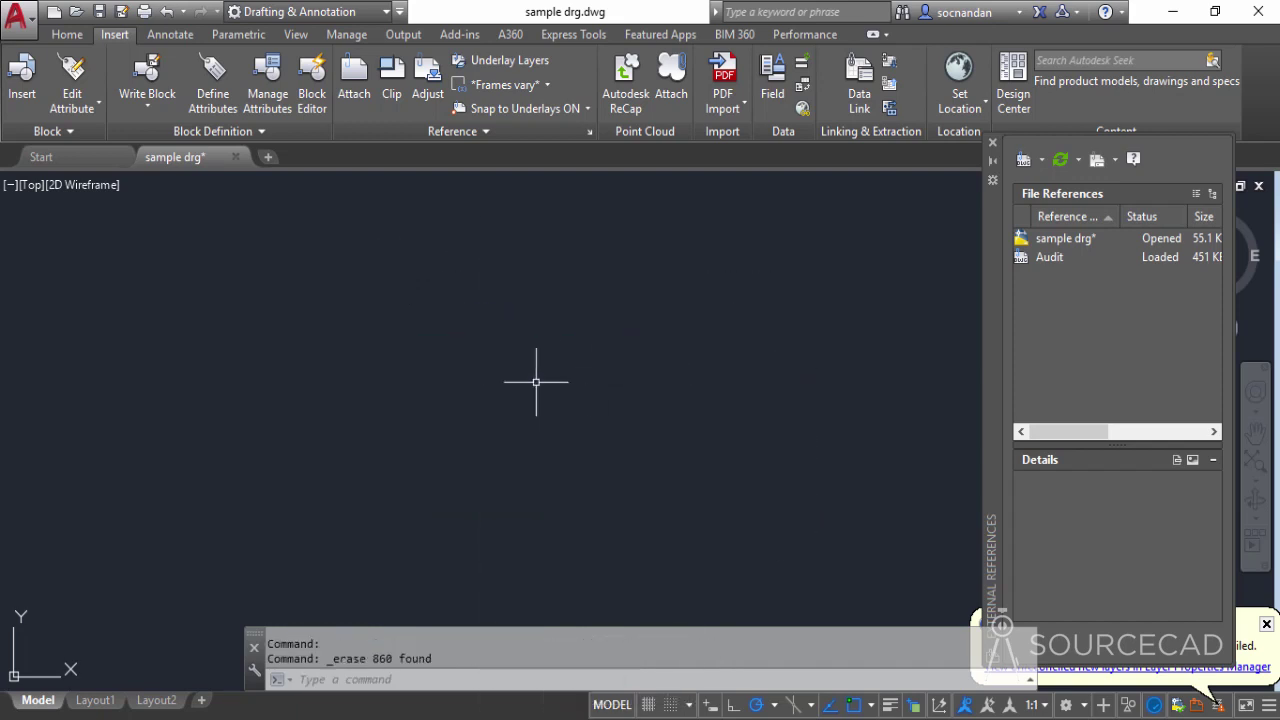
# Step: Zoom to extents and pan so the Audit reference content sits centred in view
pyautogui.middleClick(545, 378)
pyautogui.scroll(3, 895, 520)
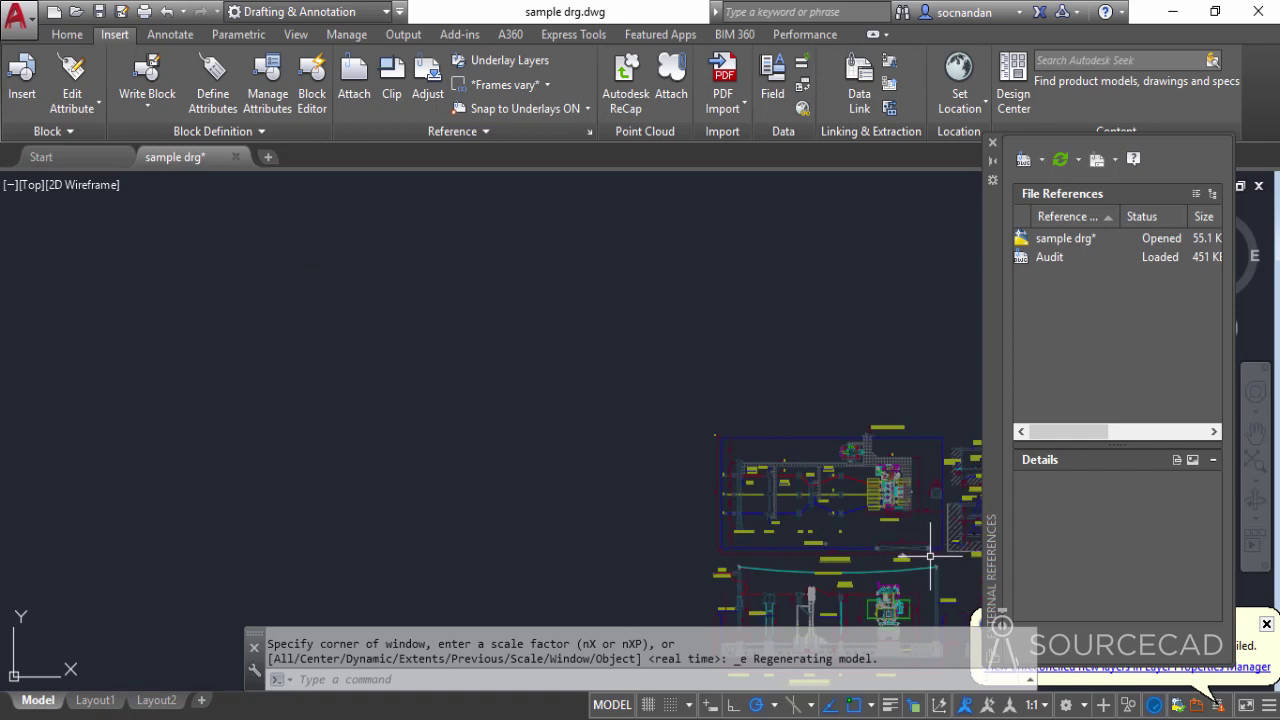
pyautogui.scroll(3, 895, 520)
pyautogui.moveTo(787, 523)
pyautogui.mouseDown(button='middle')
pyautogui.moveTo(545, 383)
pyautogui.moveTo(573, 385)
pyautogui.mouseUp(button='middle')
pyautogui.scroll(2, 576, 383)
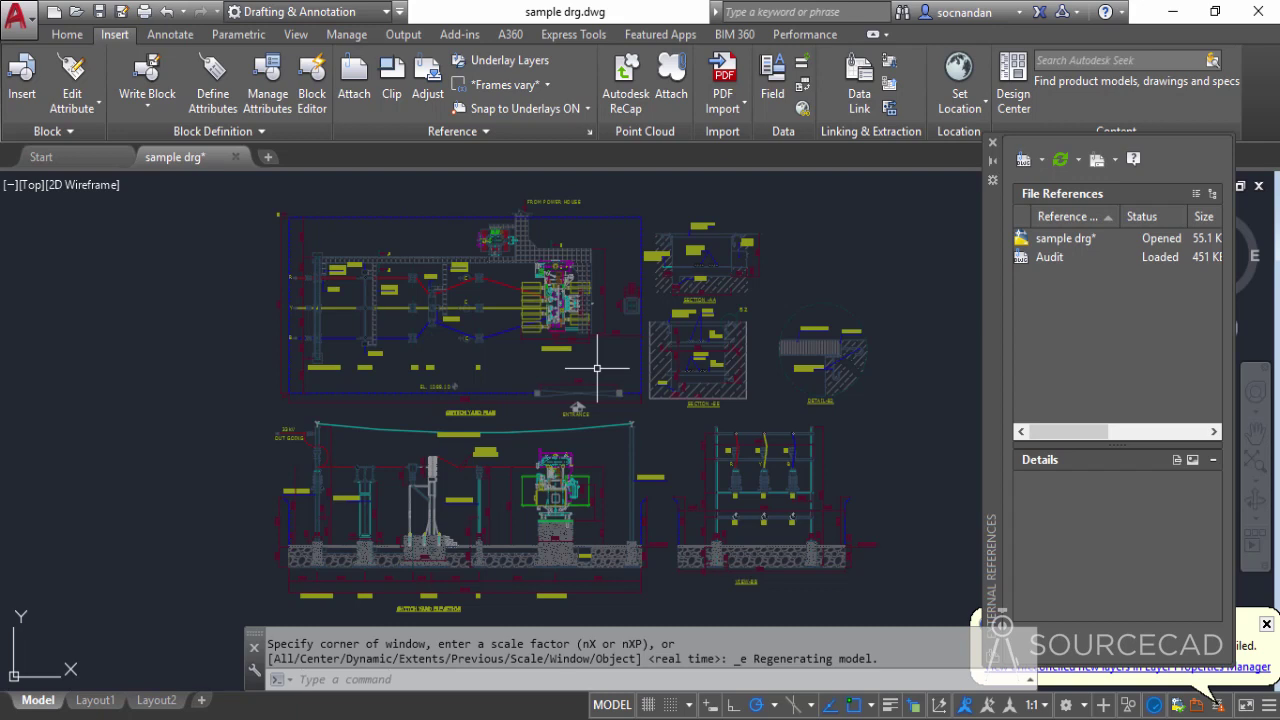
pyautogui.scroll(-2, 597, 368)
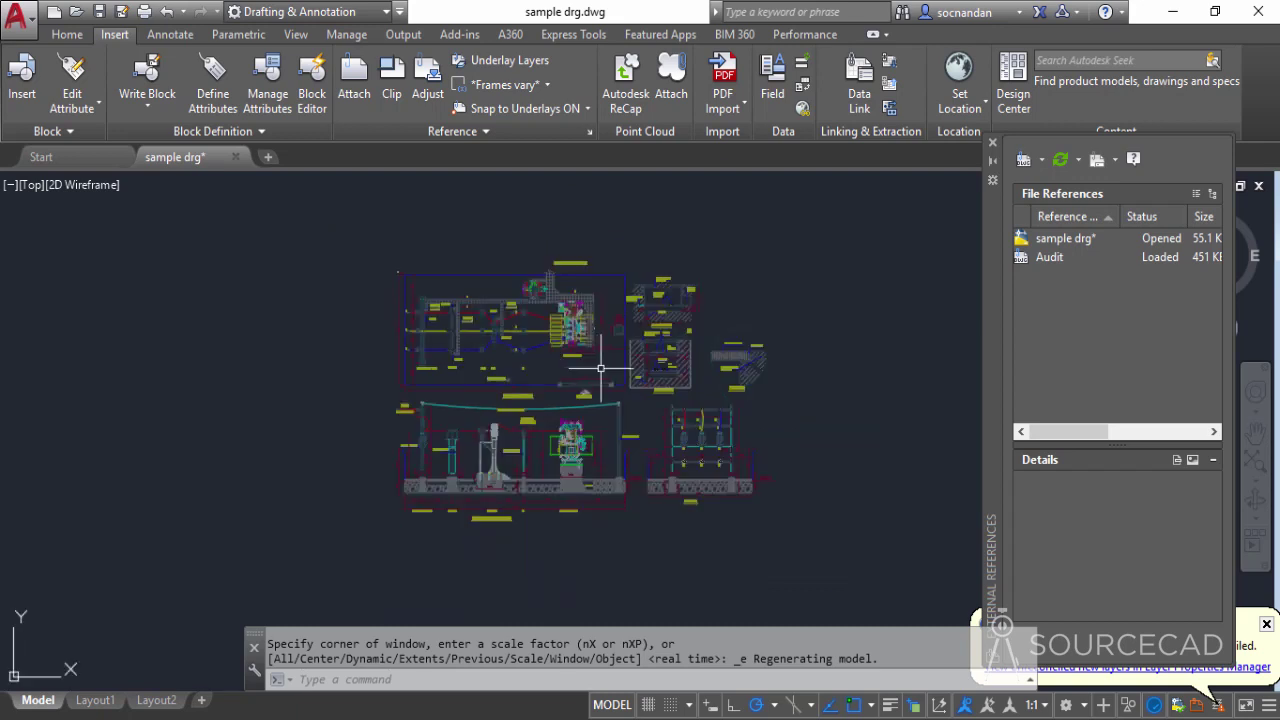
# Step: Bind the Audit xref into sample drg using Bind type, then delete the selected leftover objects
pyautogui.click(1061, 258)
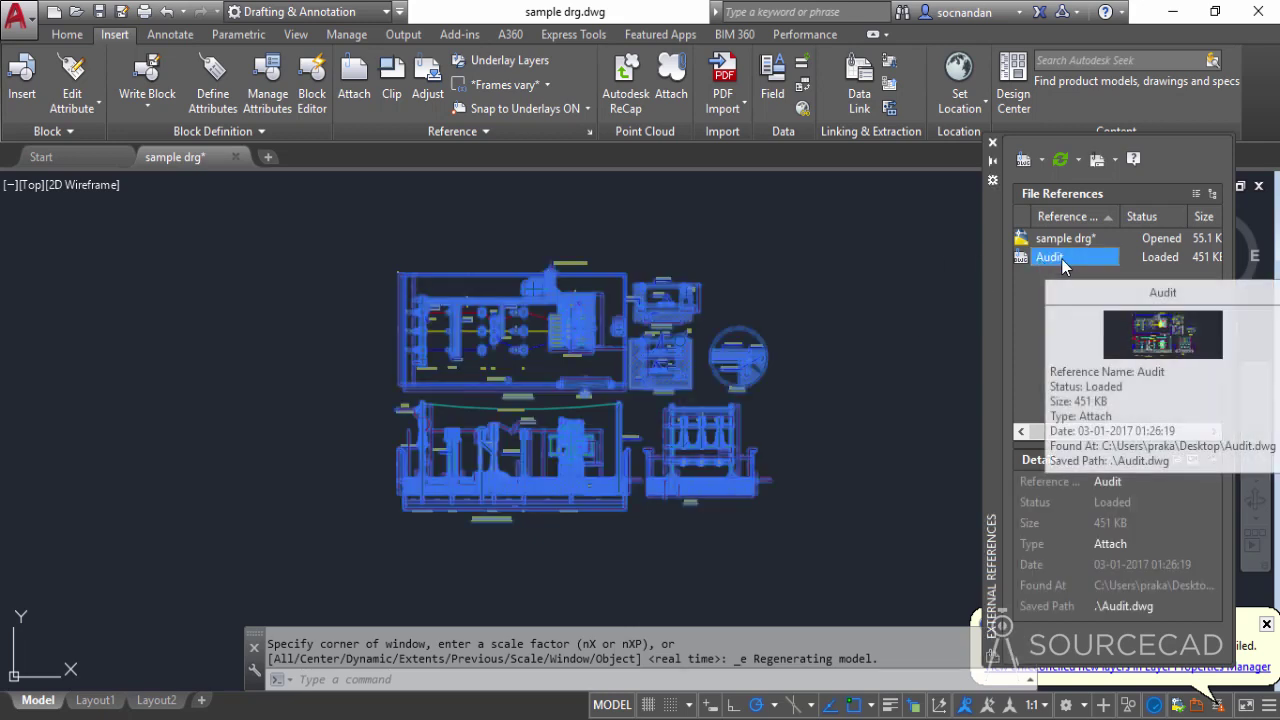
pyautogui.rightClick(1061, 258)
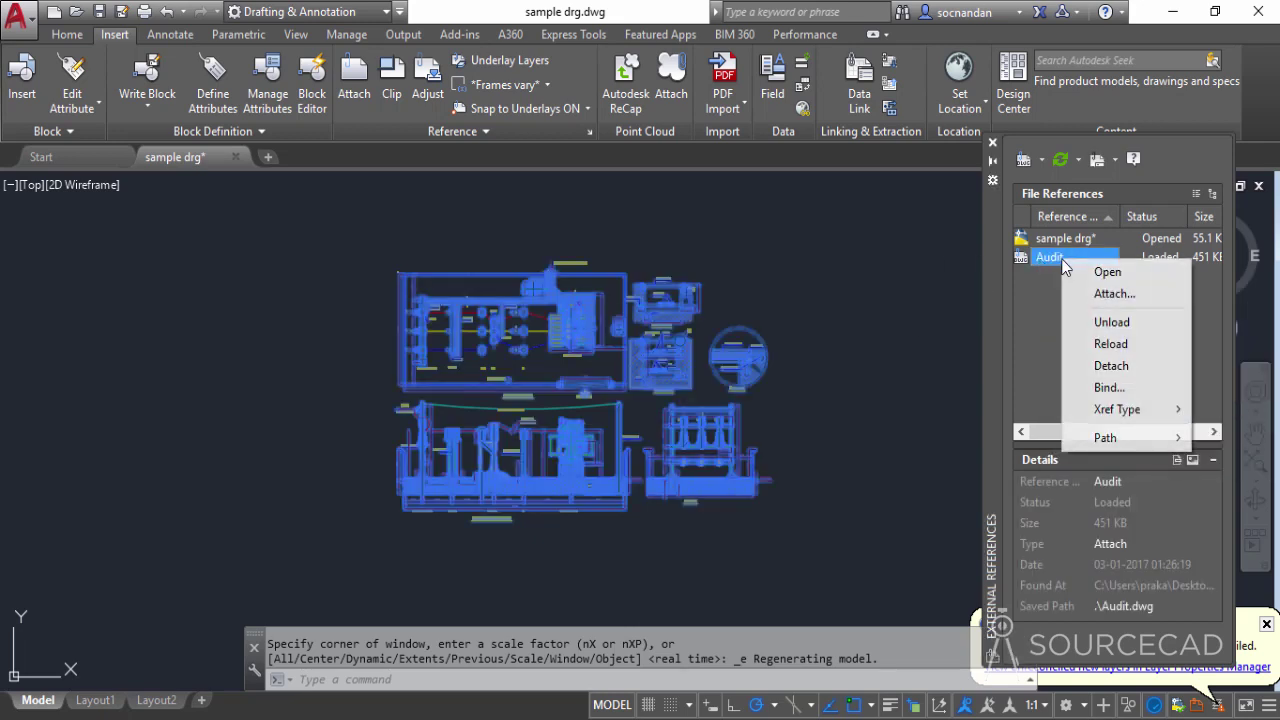
pyautogui.click(1110, 386)
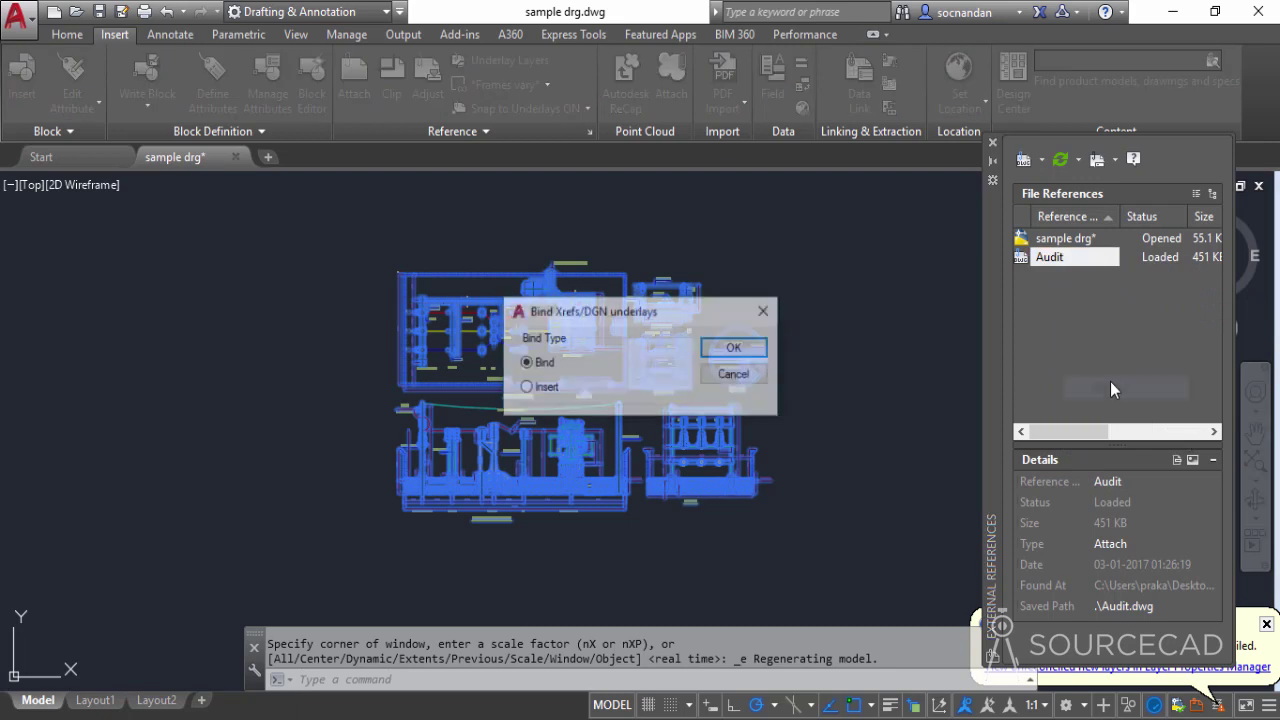
pyautogui.click(735, 347)
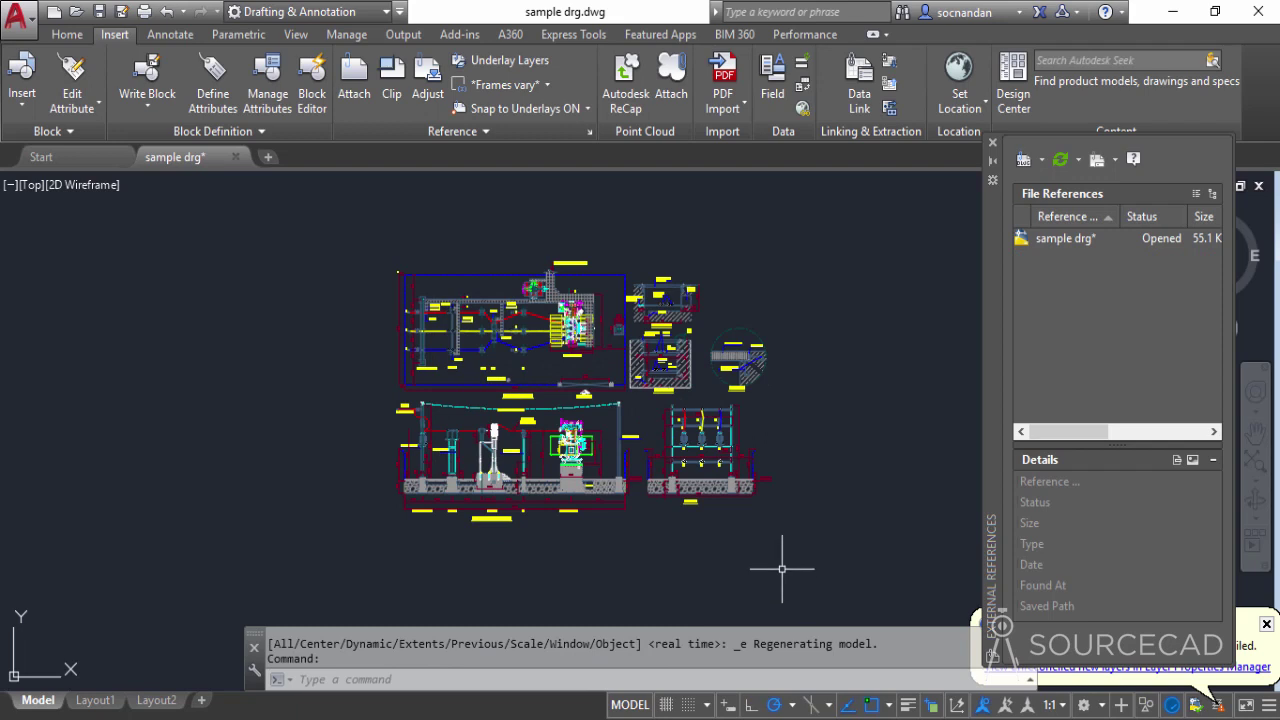
pyautogui.click(685, 466)
pyautogui.press('Delete')
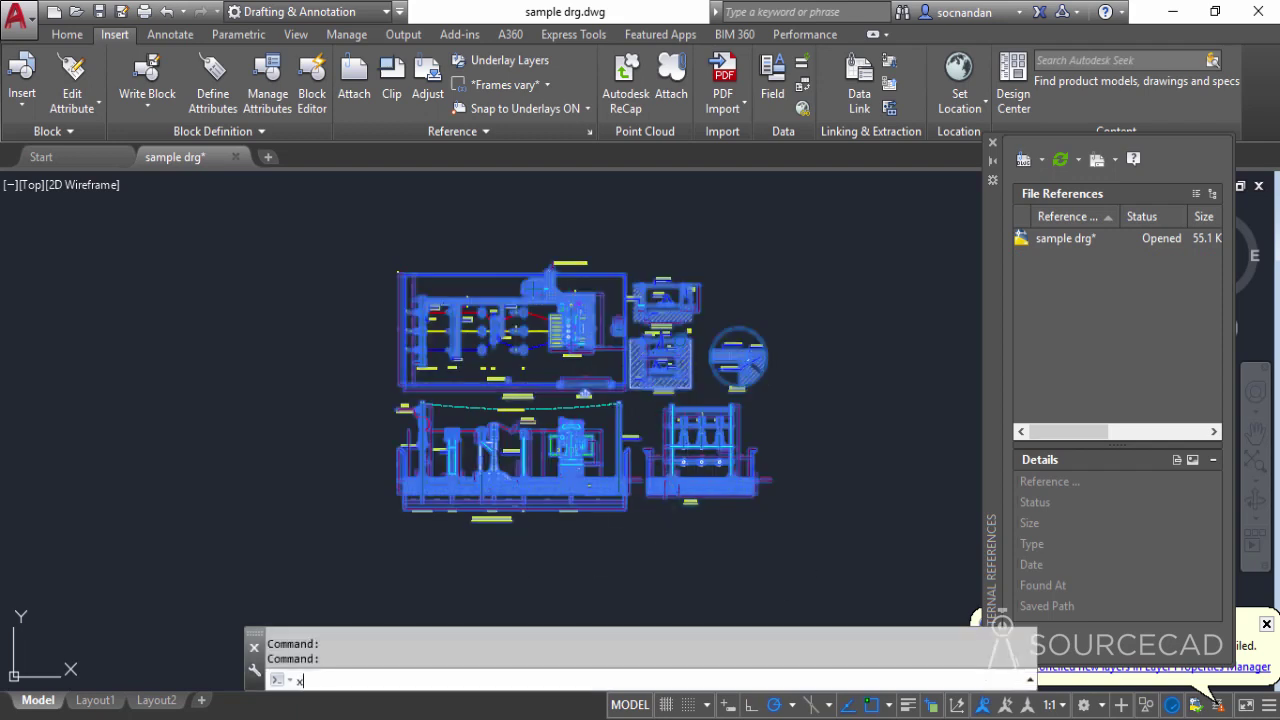